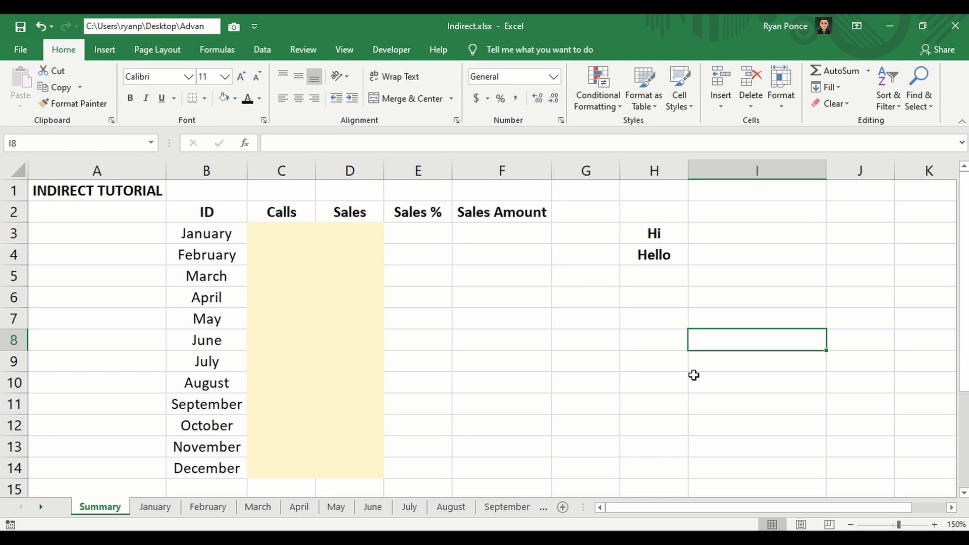
- Put the address B2 into cell H8
left_click(667, 325)
type("=INDI")
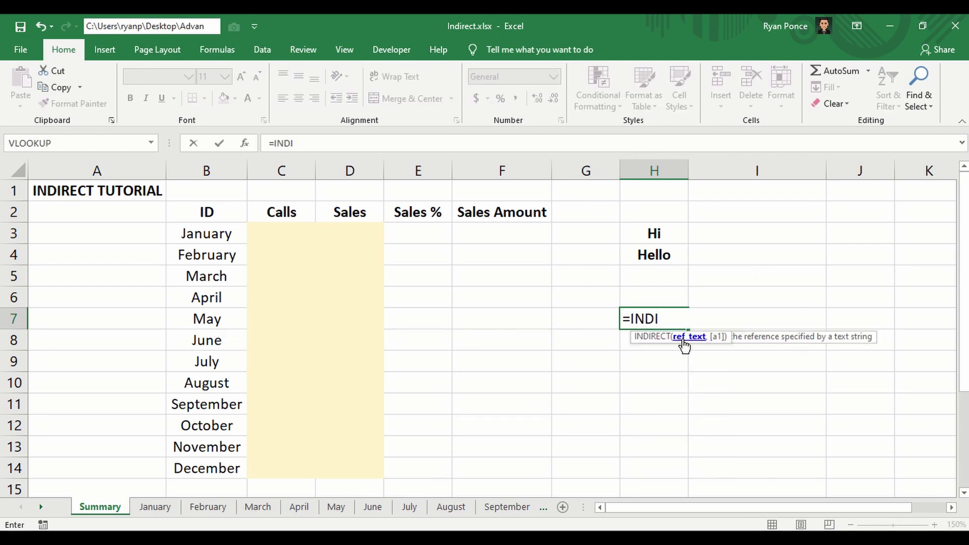
key("Tab")
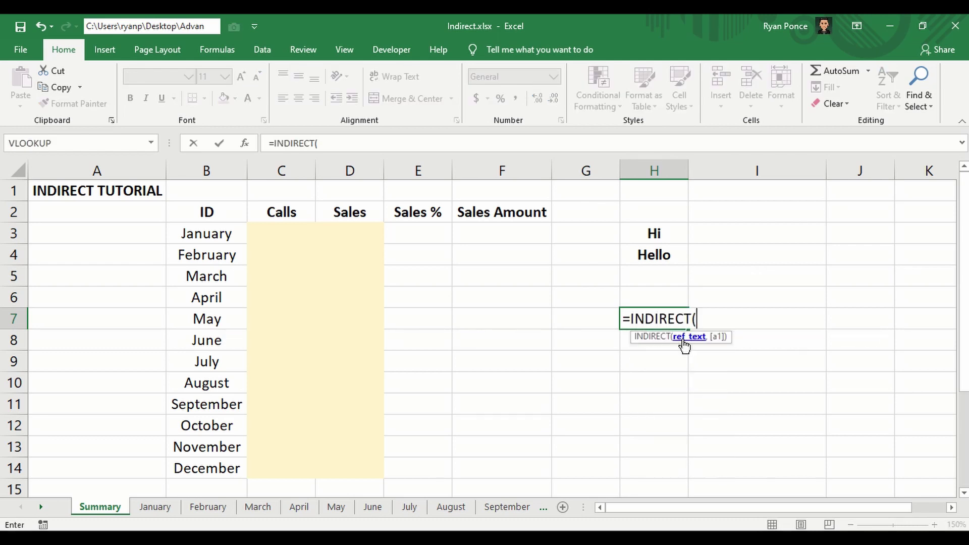
key("BackSpace")
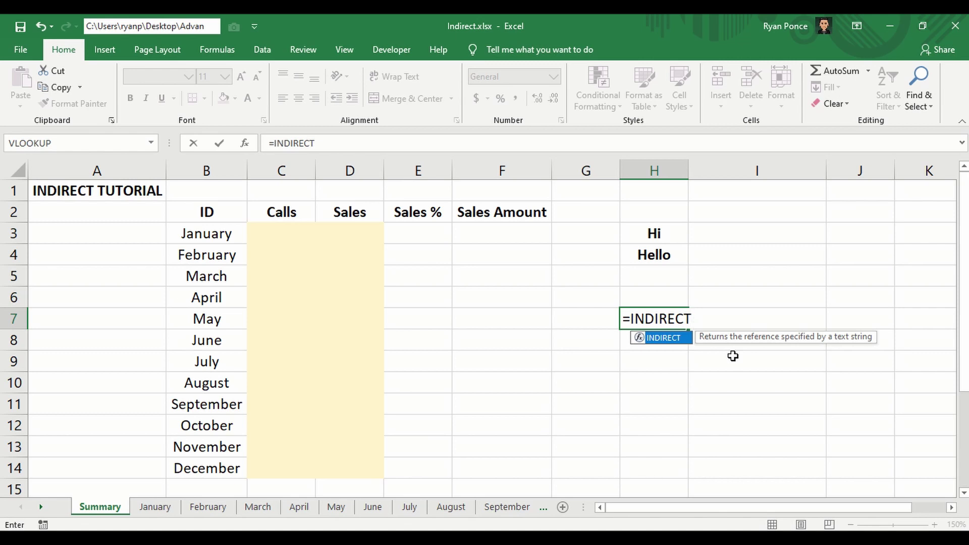
type("(")
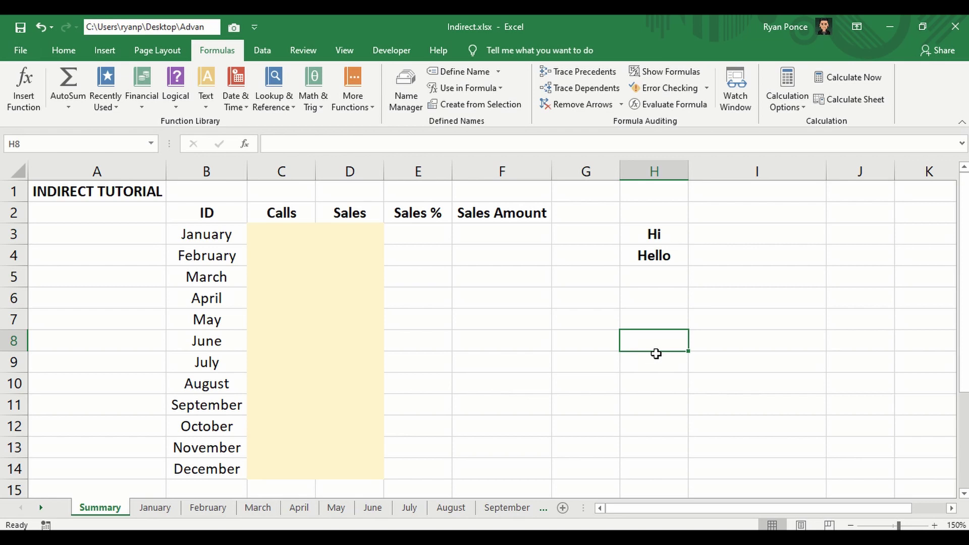
type("b")
key("BackSpace")
type("B2")
key("Return")
- Enter =INDIRECT(H8) in I8 so it returns the cell H8 names
key("Up")
key("Right")
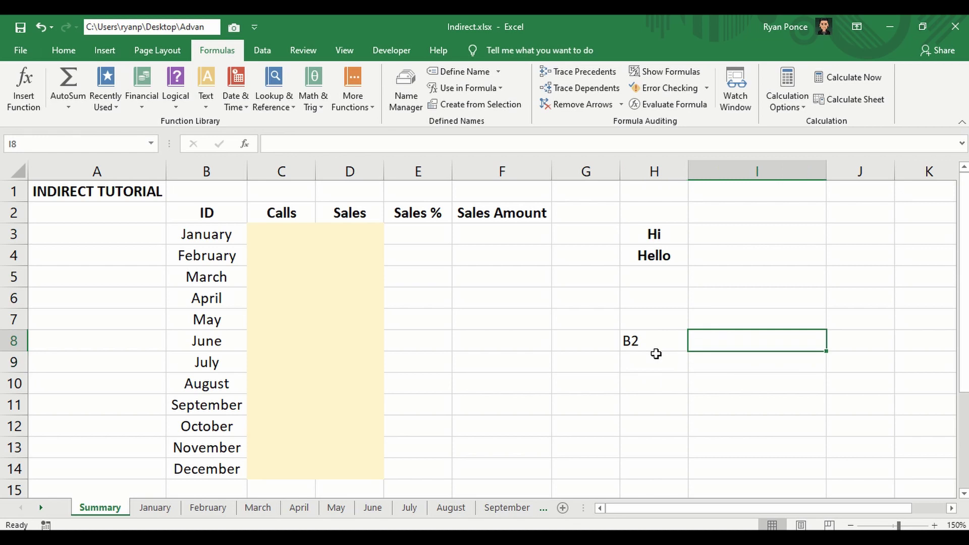
type("=ind")
key("Down")
key("Tab")
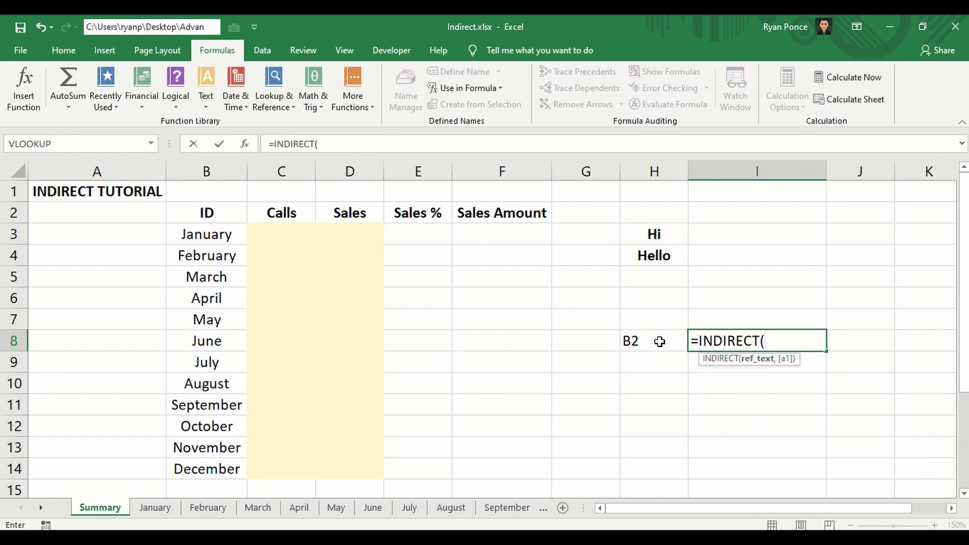
left_click(660, 341)
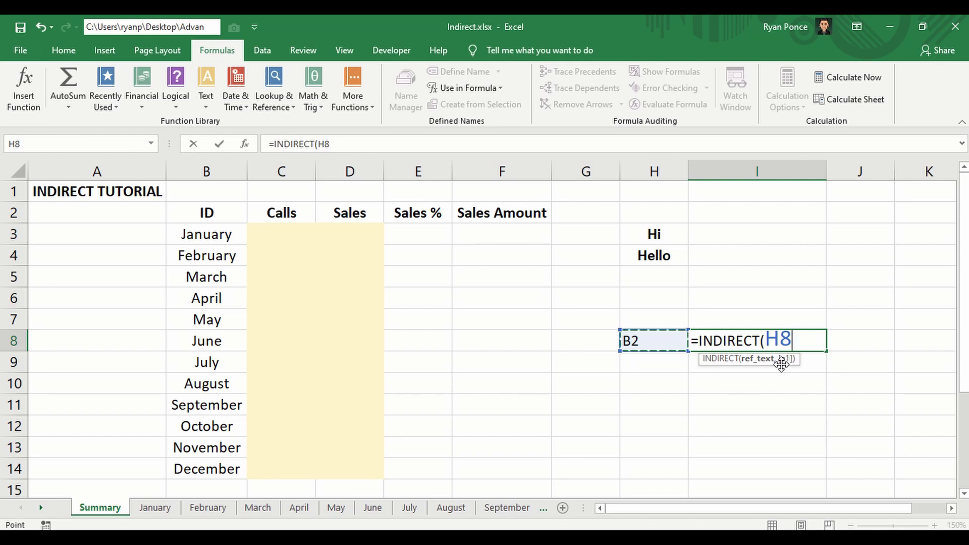
type(")")
key("Return")
- Change H8's address to C2 so I8 now shows Calls
left_click(810, 349)
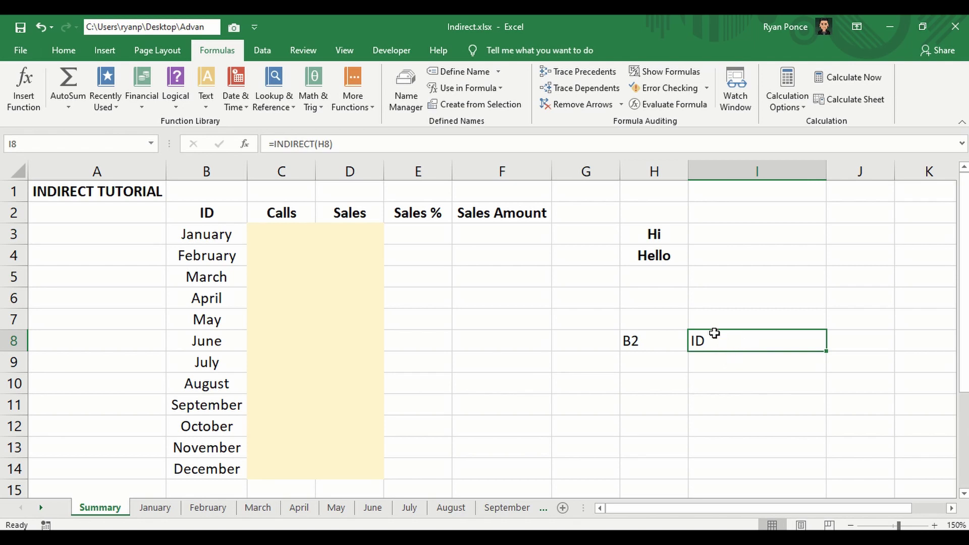
left_click(673, 340)
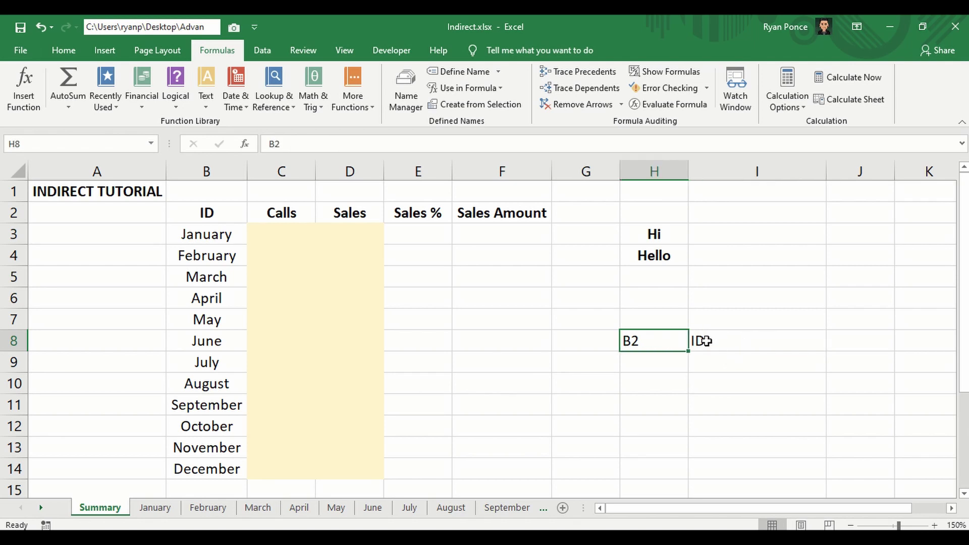
left_click(225, 212)
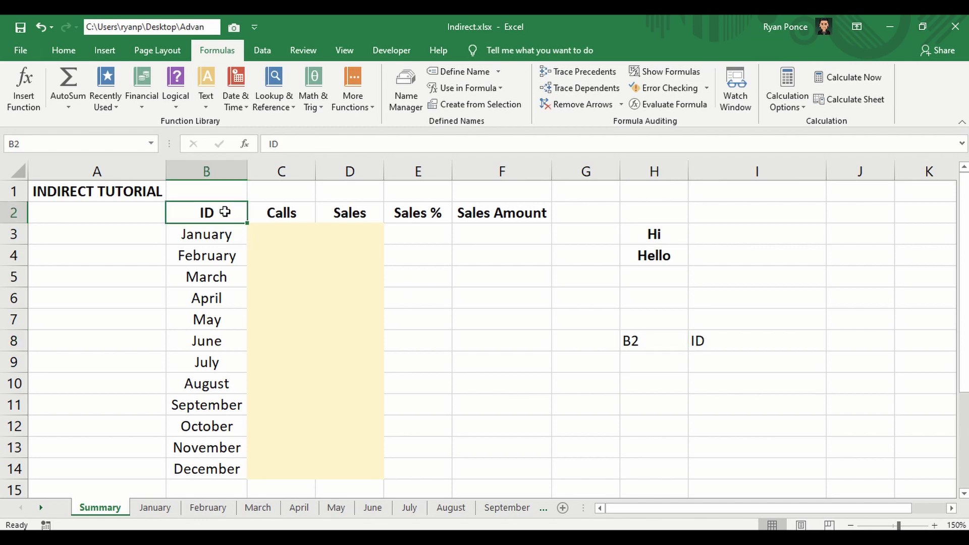
left_click(647, 342)
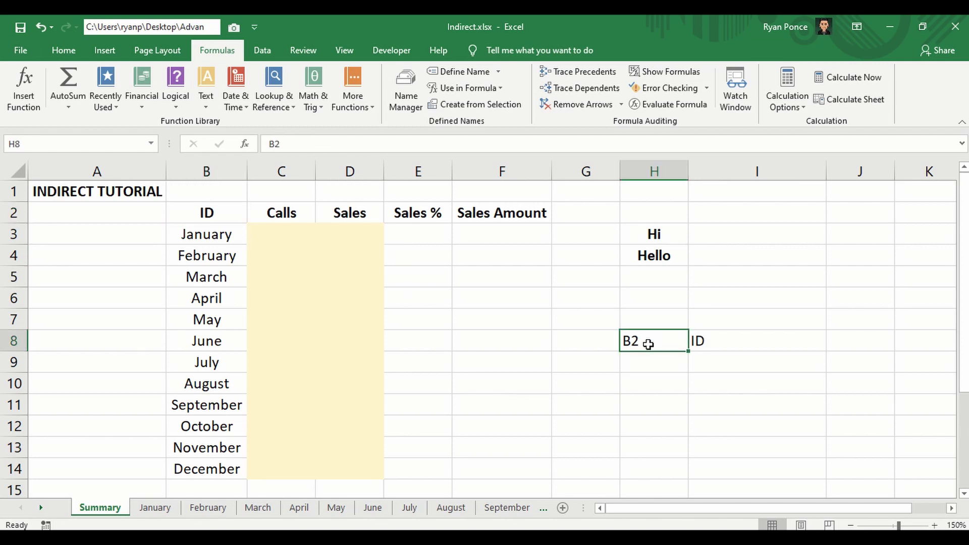
type("C2")
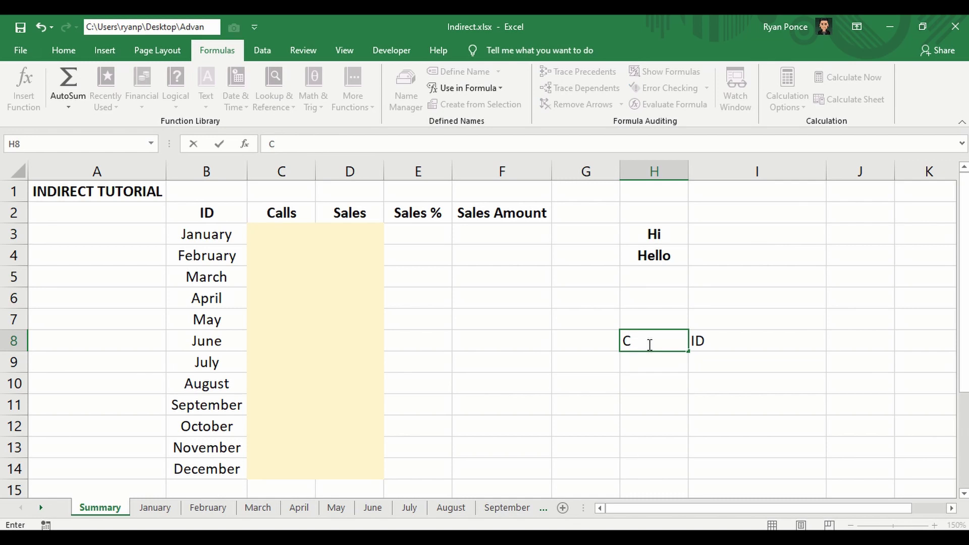
key("Return")
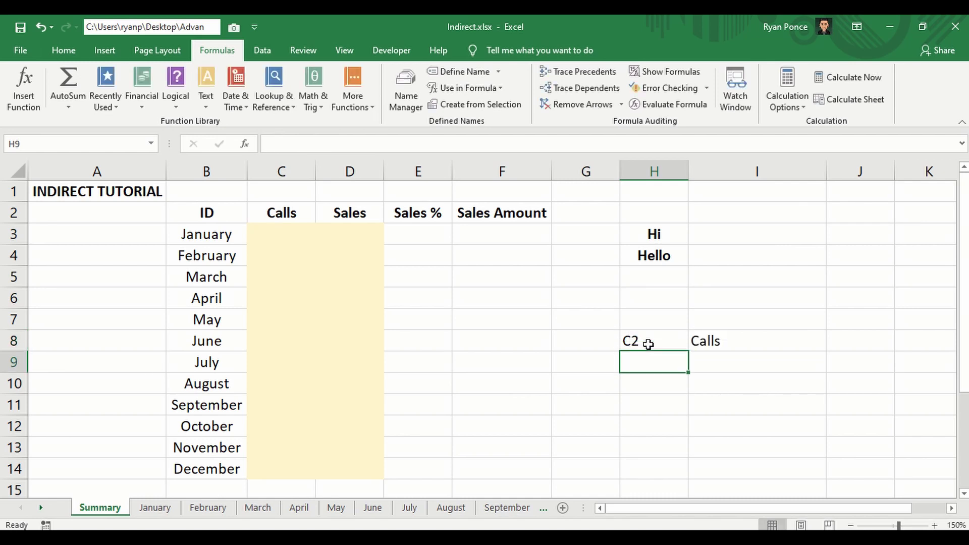
left_click(706, 344)
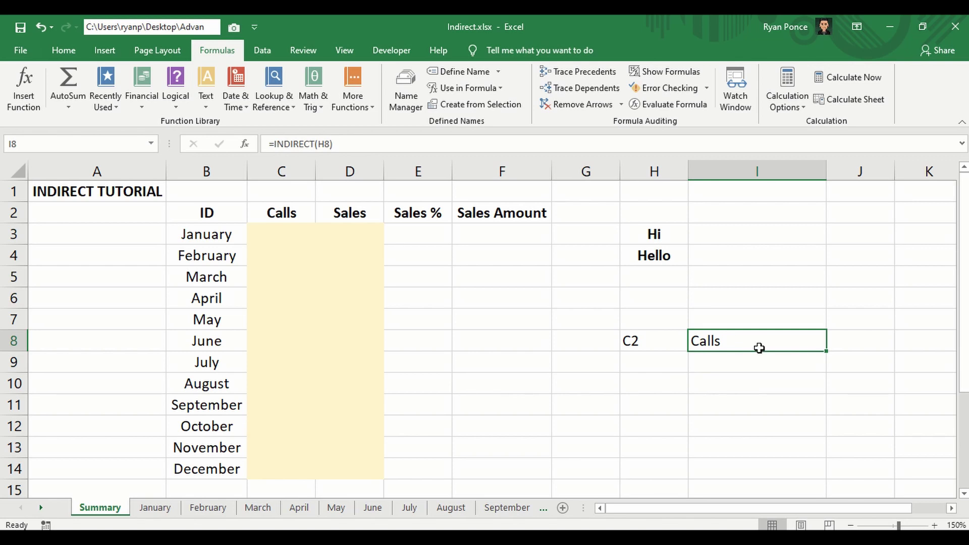
- Enter =INDIRECT(H3,TRUE) in I3, which gives #REF! because H3 holds Hi
type("=IND")
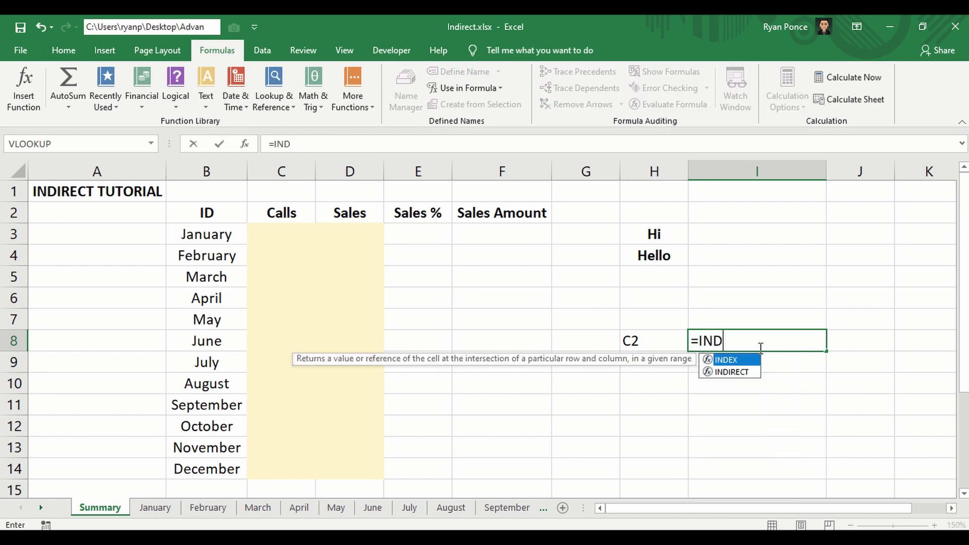
key("Tab")
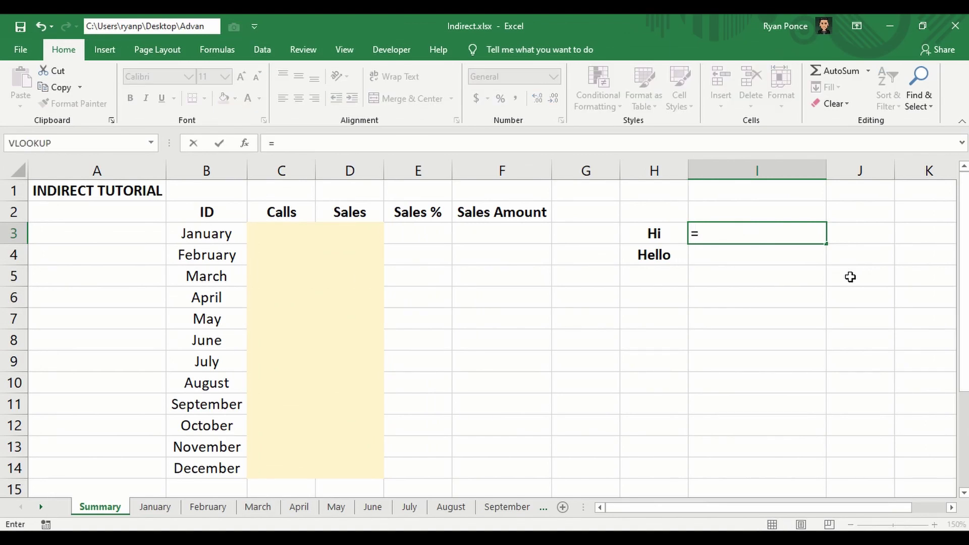
type("IND")
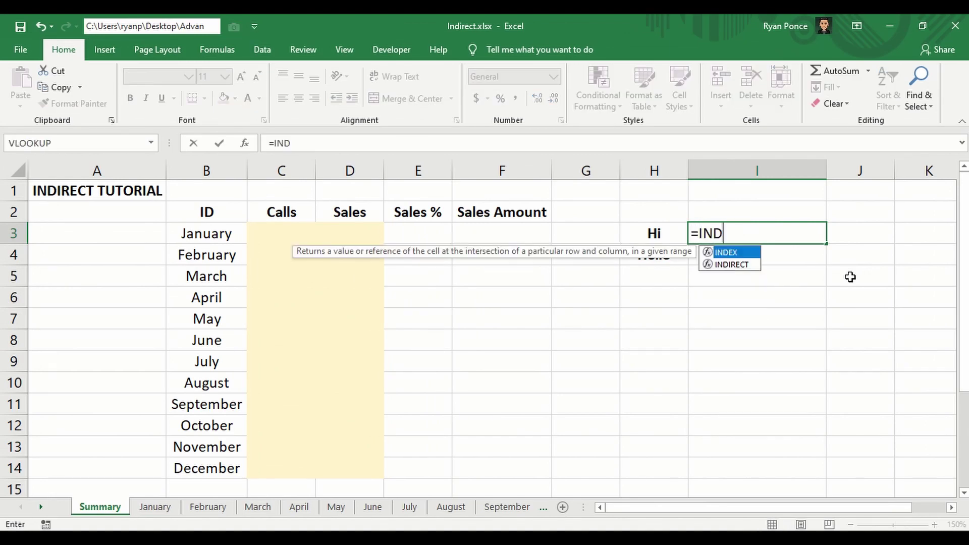
key("Down")
key("Tab")
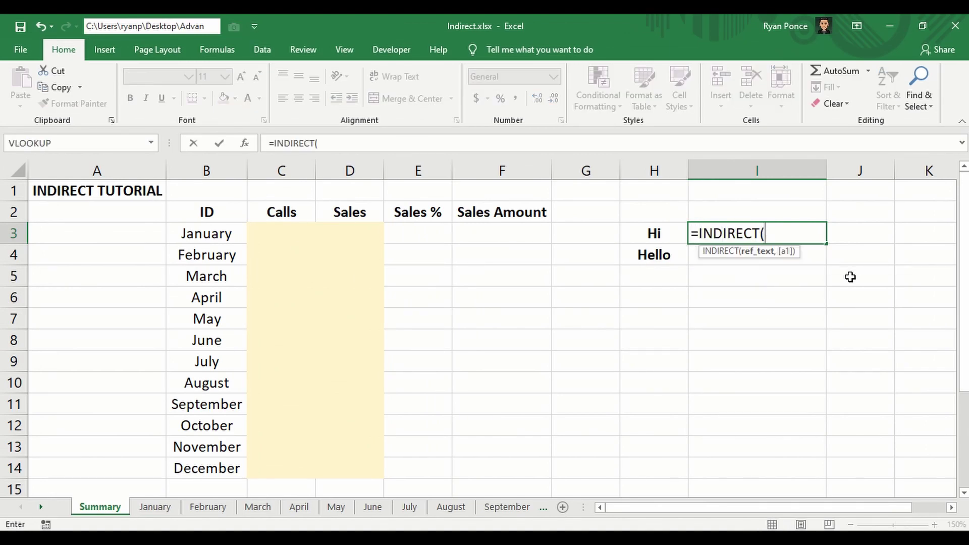
left_click(662, 236)
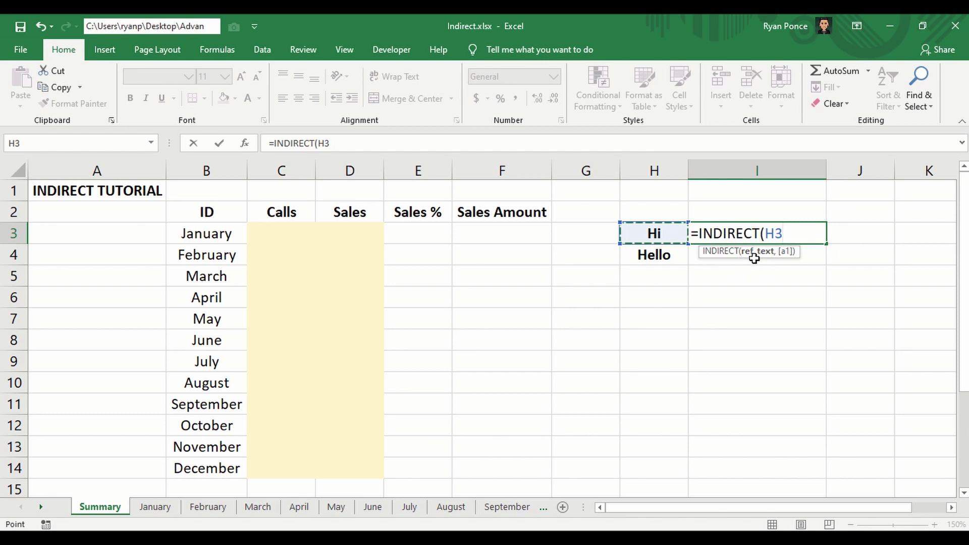
type(",")
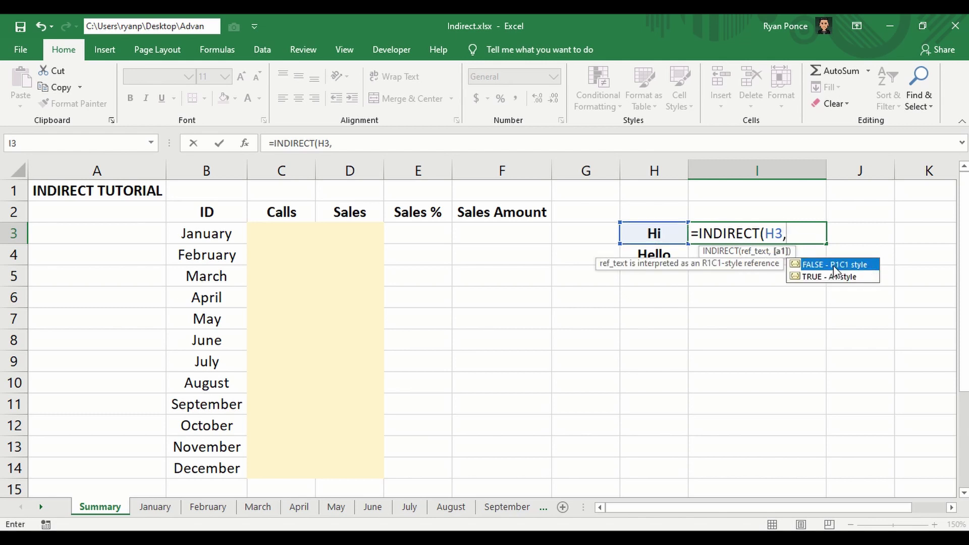
left_click(855, 283)
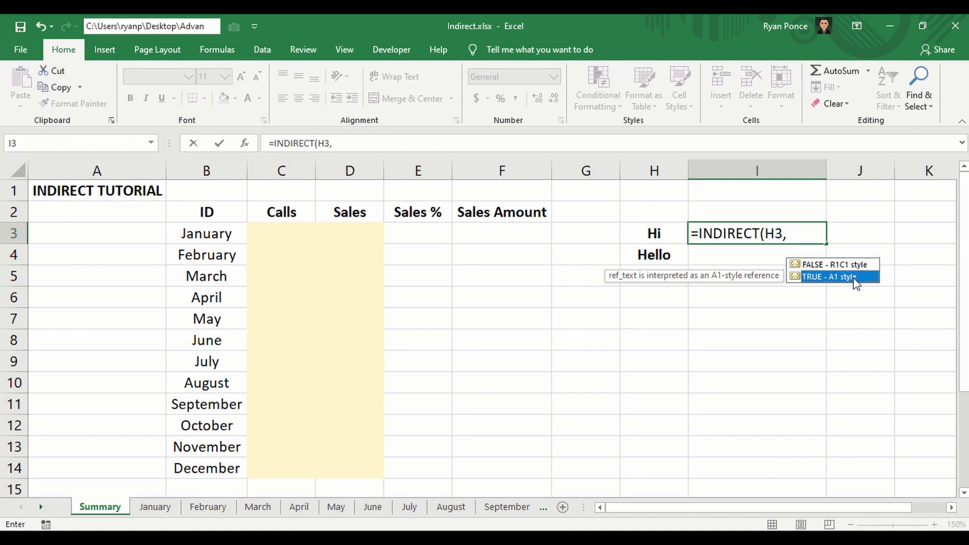
double_click(853, 278)
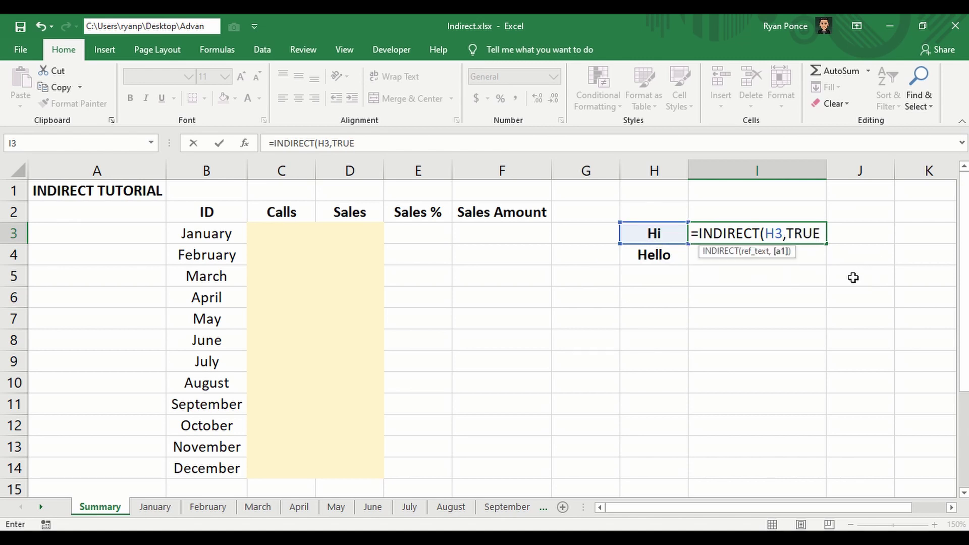
type(")")
key("Return")
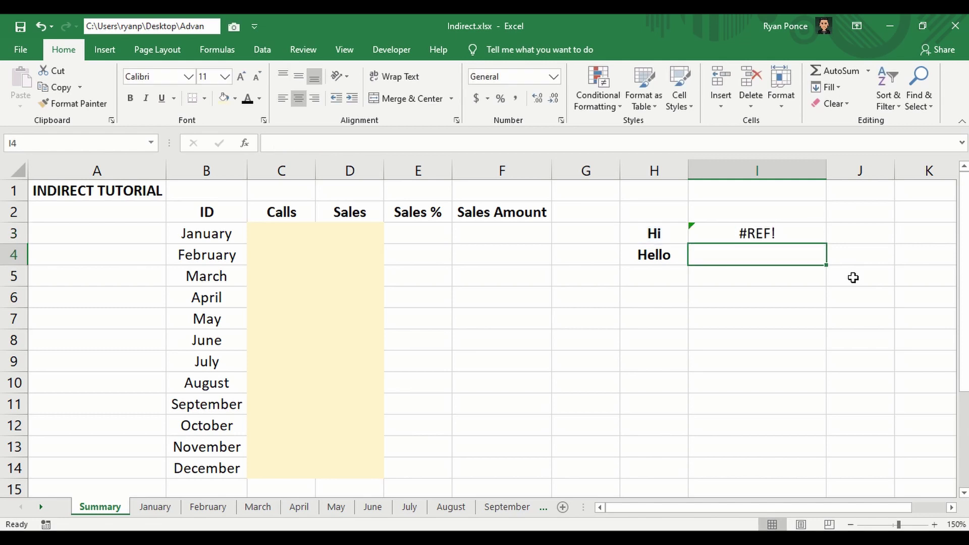
key("Up")
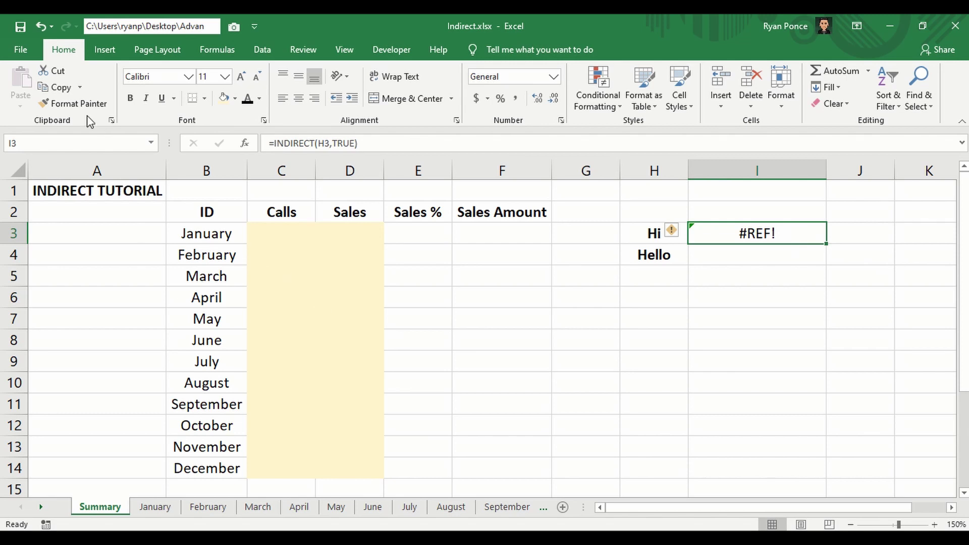
- Turn on R1C1 reference style in the Formulas section of Excel Options
left_click(24, 50)
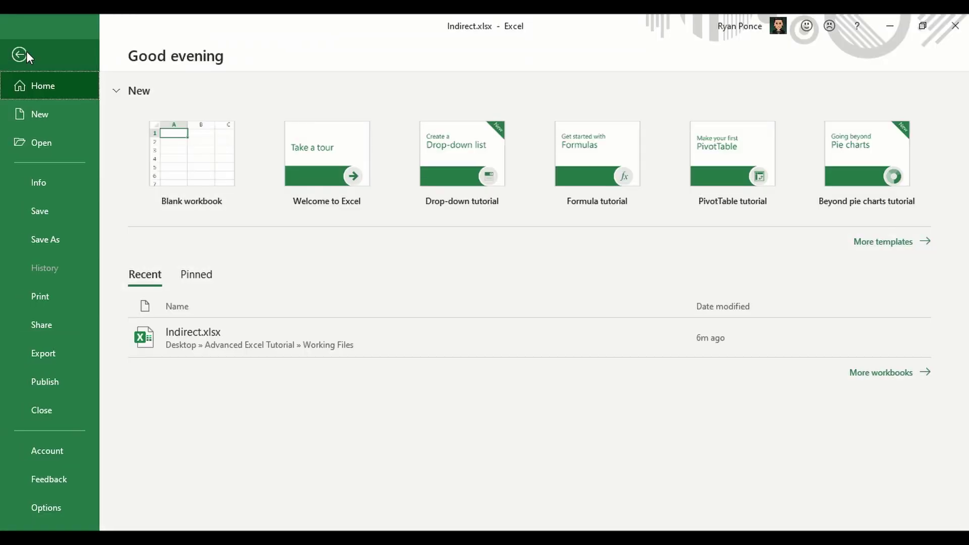
left_click(75, 508)
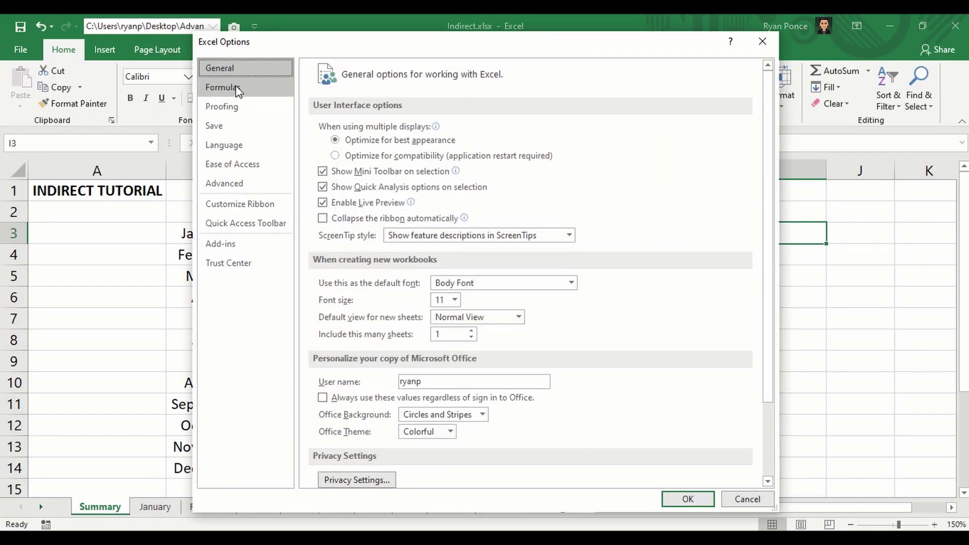
left_click(235, 87)
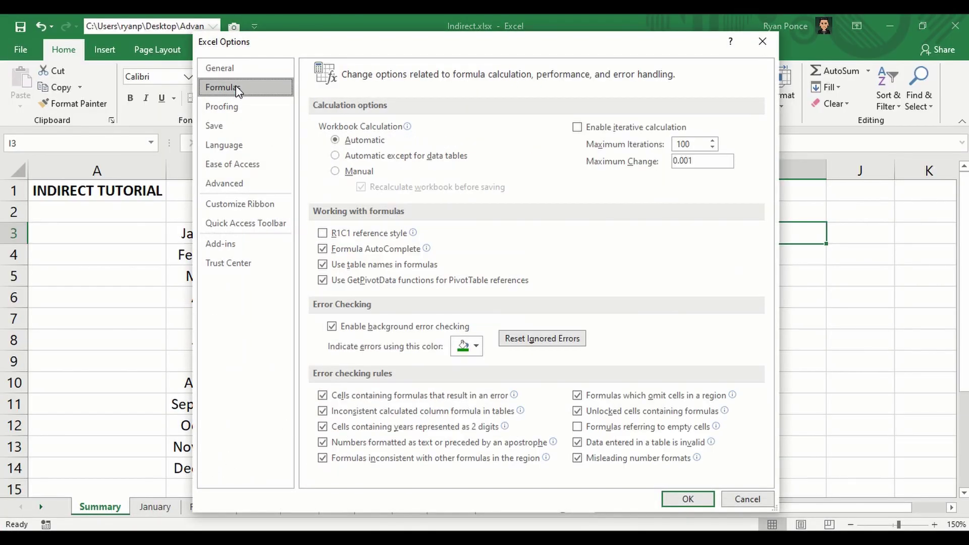
left_click(323, 234)
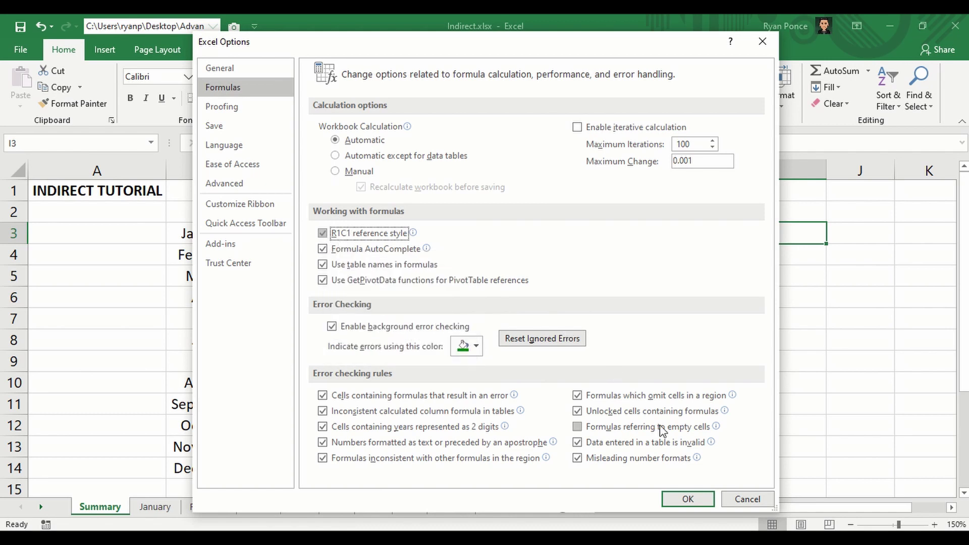
left_click(687, 499)
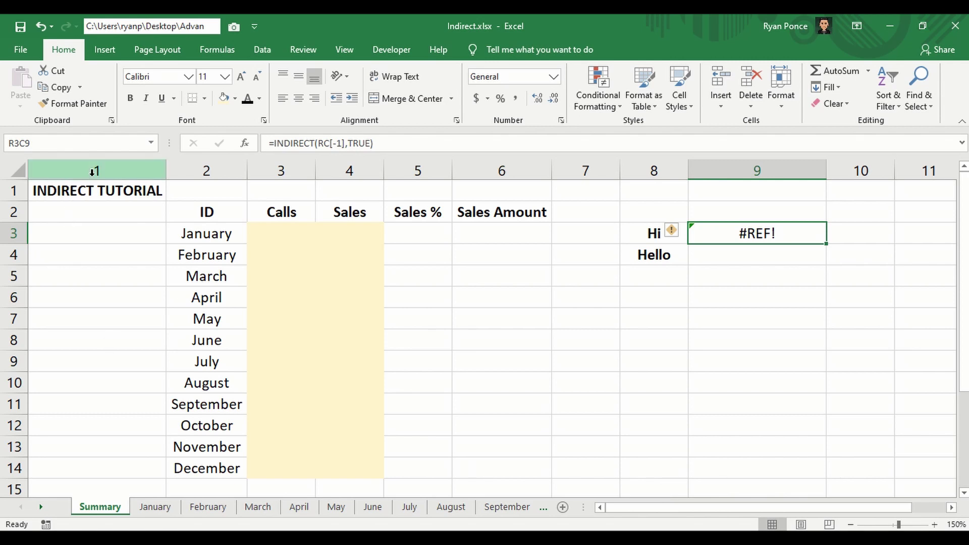
- Enter the relative formula =R[-4]C in R7C8 so it shows Hi
left_click_drag(94, 169, 874, 160)
left_click_drag(126, 169, 860, 169)
left_click(658, 315)
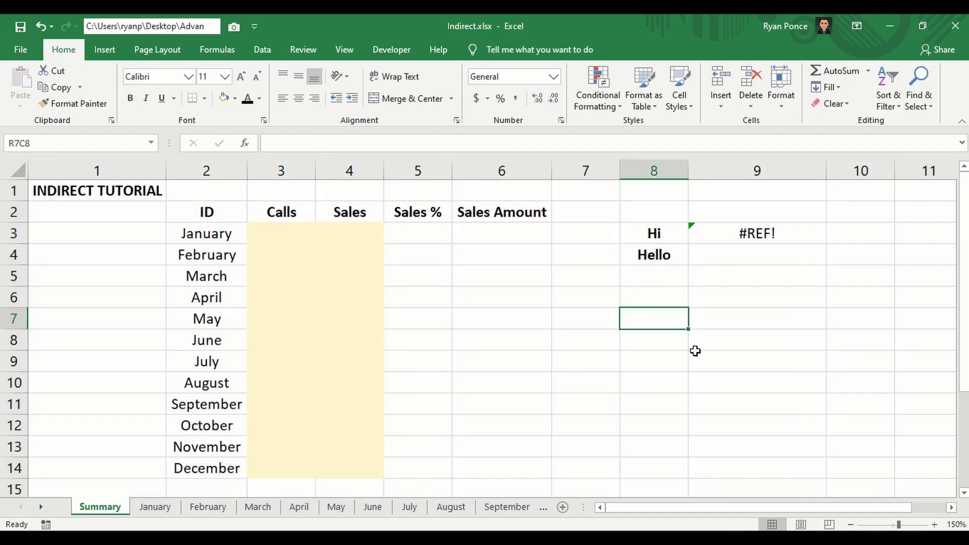
type("=")
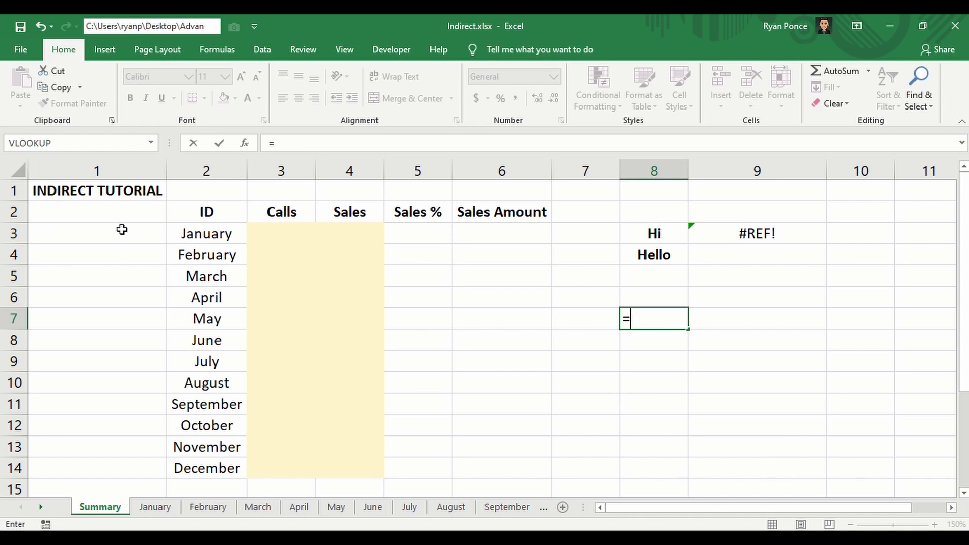
left_click(648, 231)
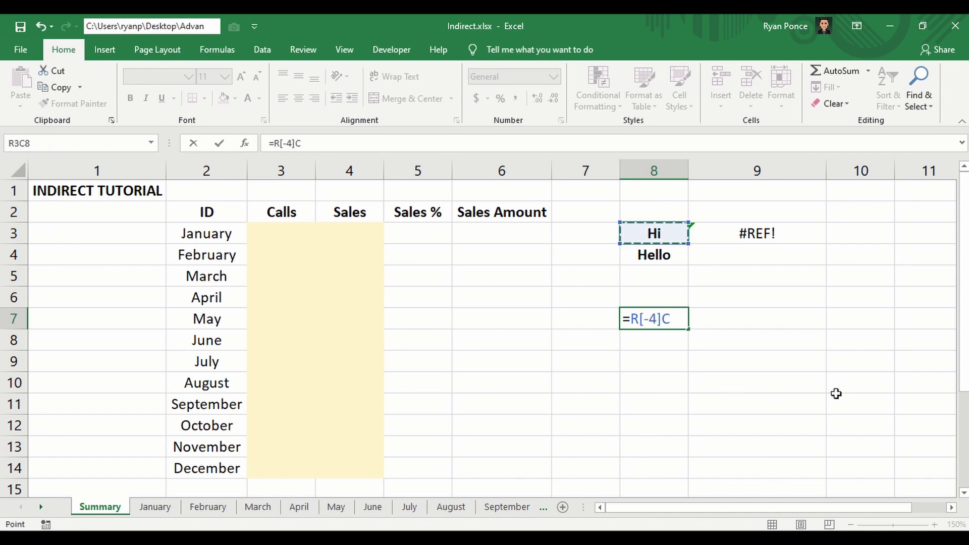
key("ctrl+Return")
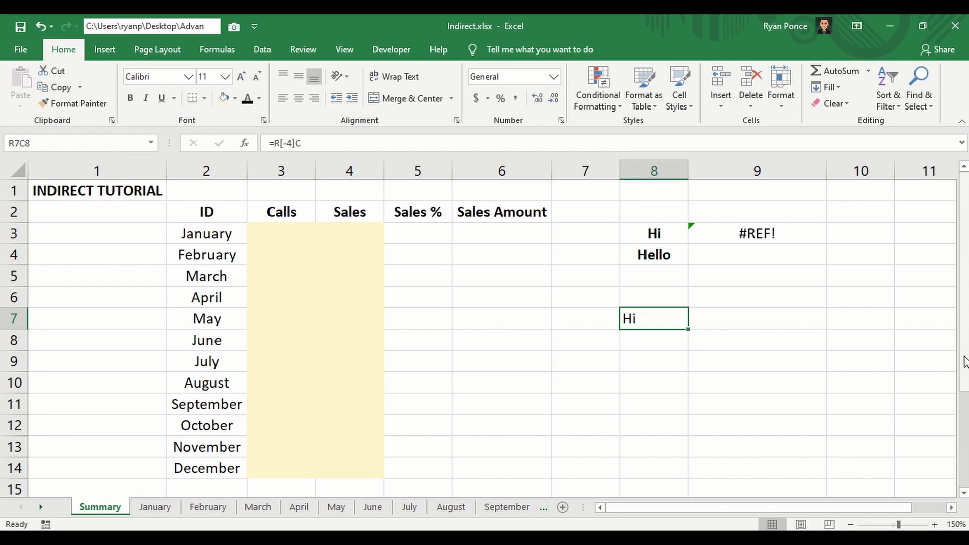
left_click(309, 144)
double_click(675, 319)
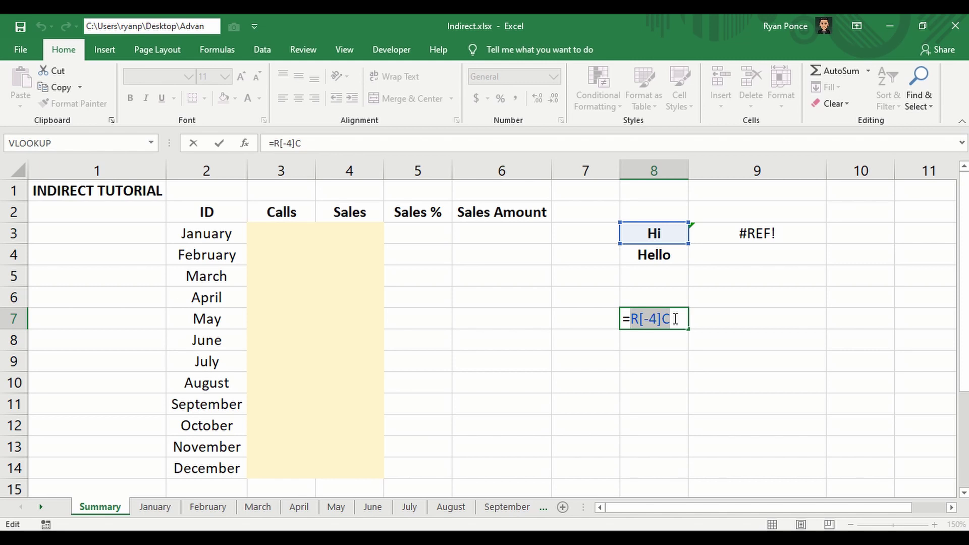
key("Return")
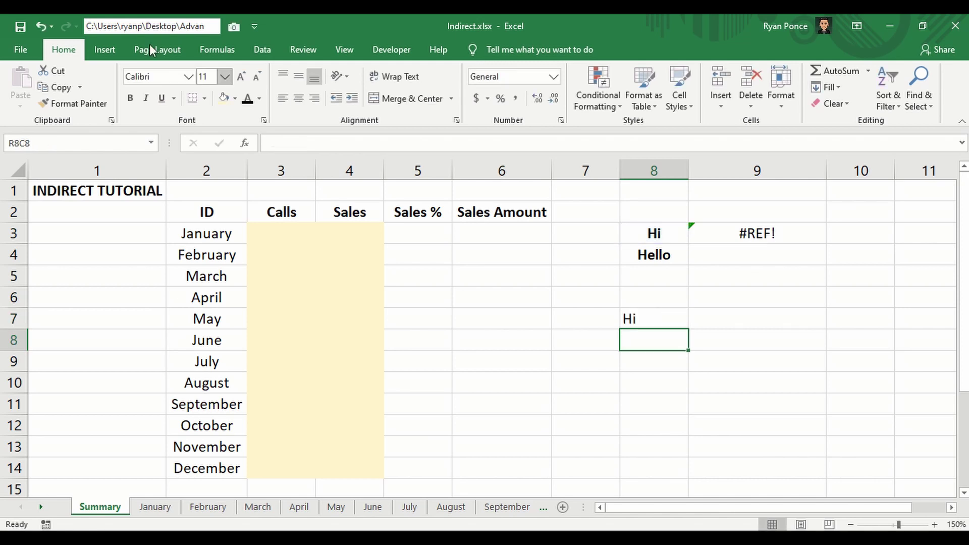
- Open Excel Options at the Formulas settings
left_click(37, 44)
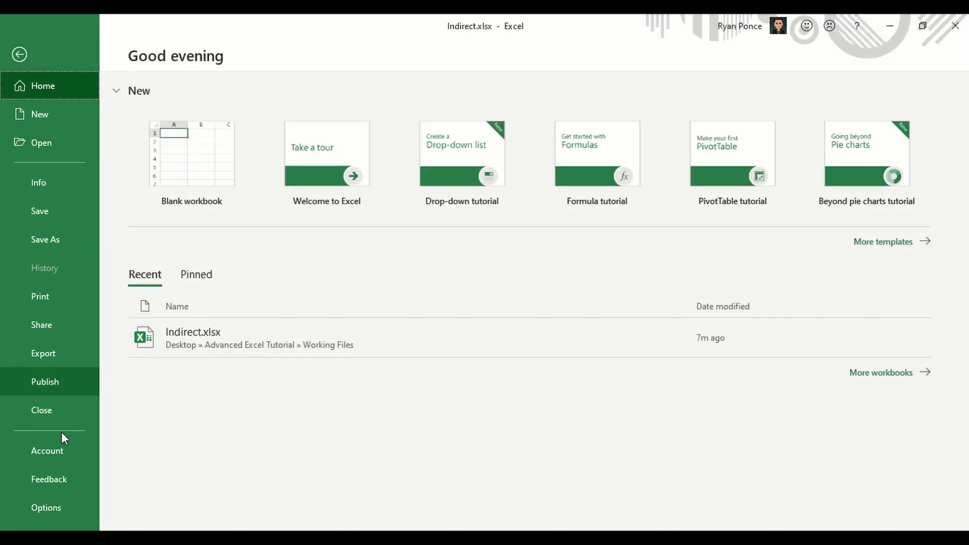
left_click(45, 507)
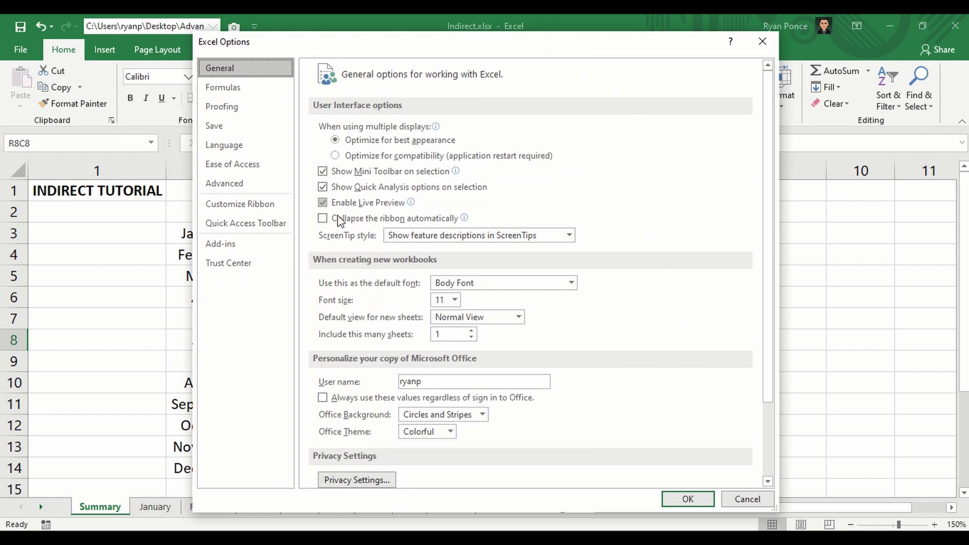
left_click(242, 88)
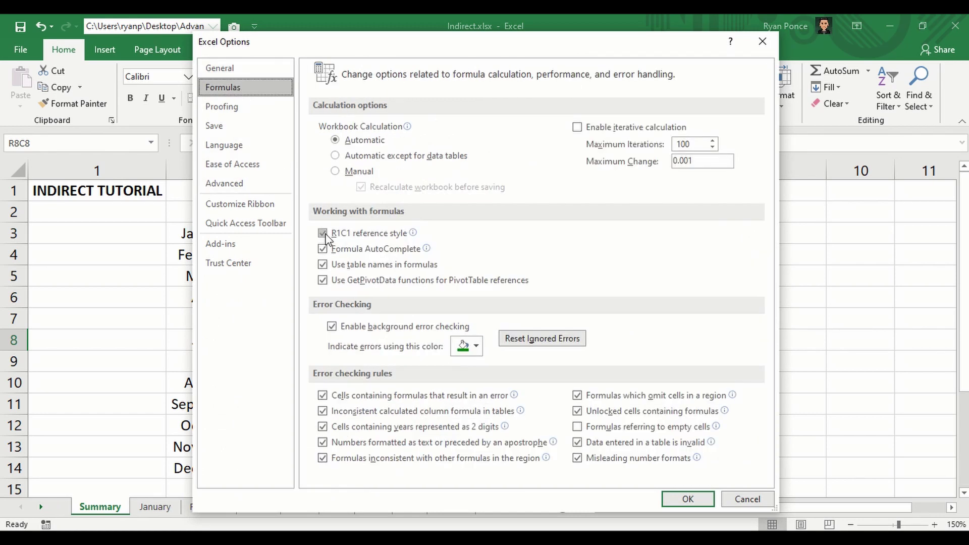
- Switch back to A1 reference style and clear the Hi formula from H7
left_click(323, 234)
left_click(687, 499)
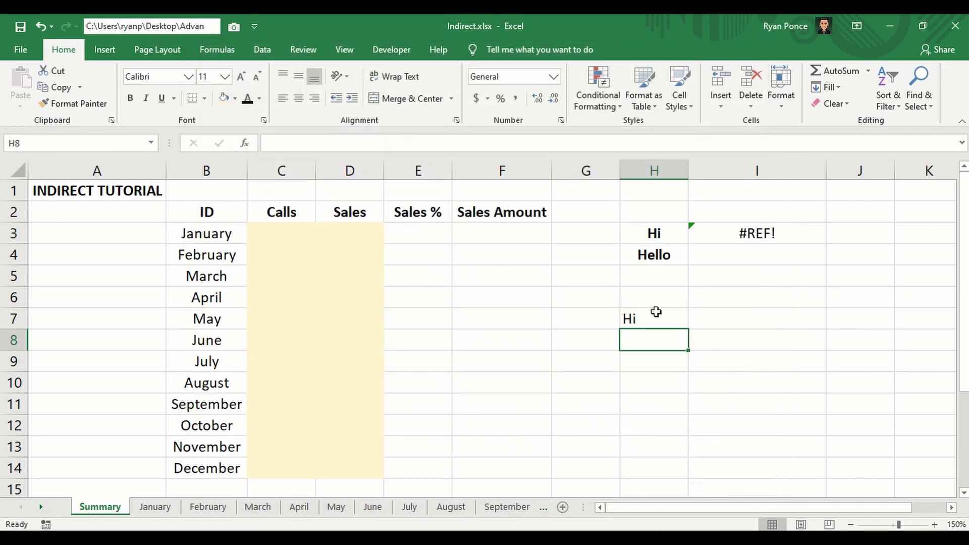
left_click(655, 312)
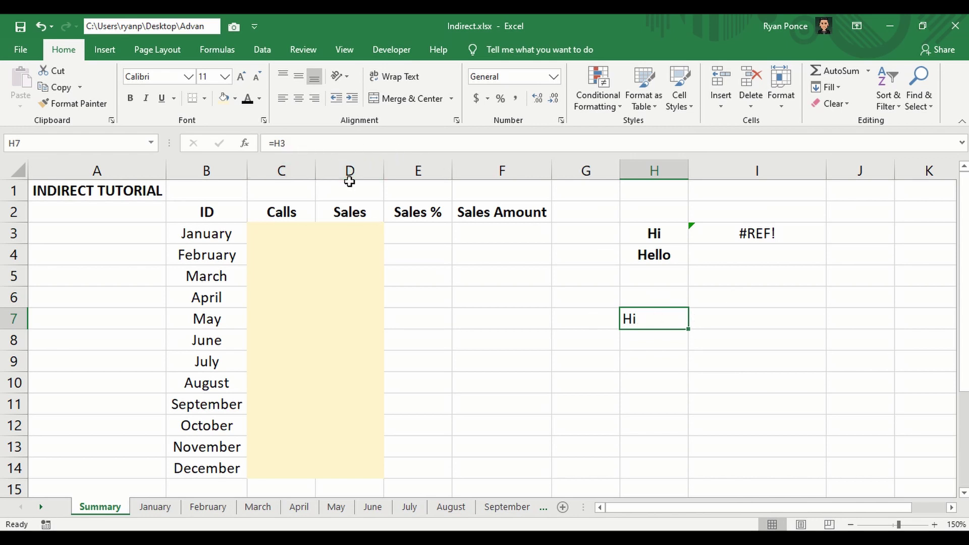
key("Delete")
- Select the TRUE argument in I3's =INDIRECT(H3,TRUE) and recommit it, still #REF!
left_click(715, 227)
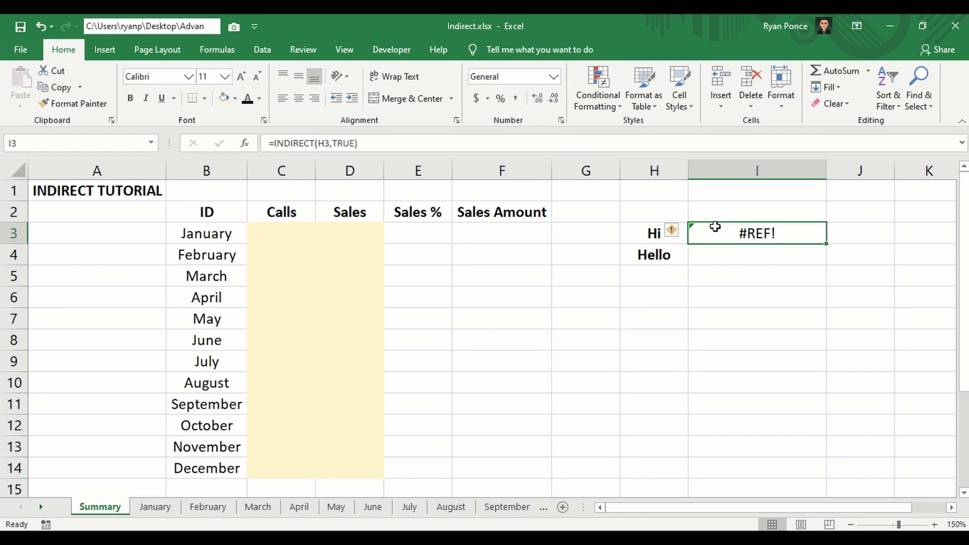
double_click(715, 228)
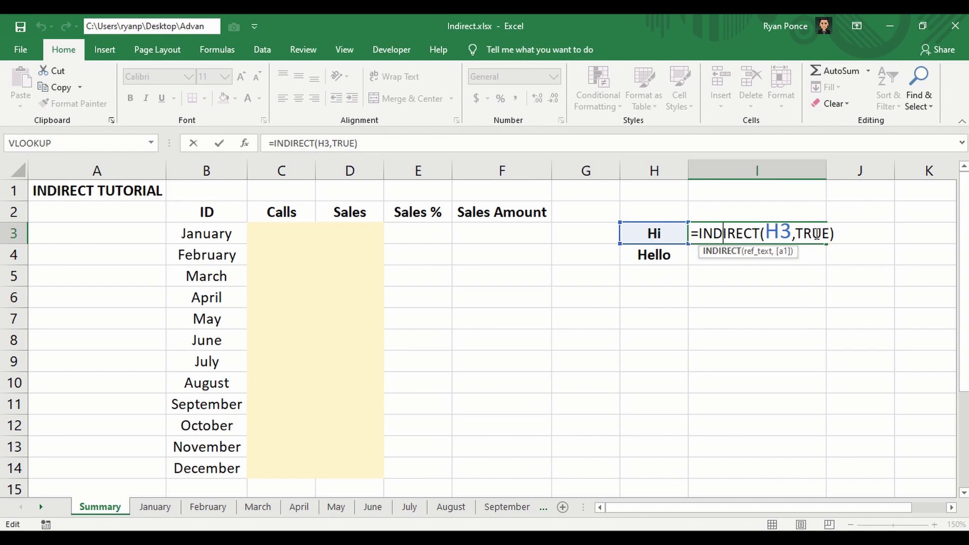
left_click_drag(795, 233, 832, 233)
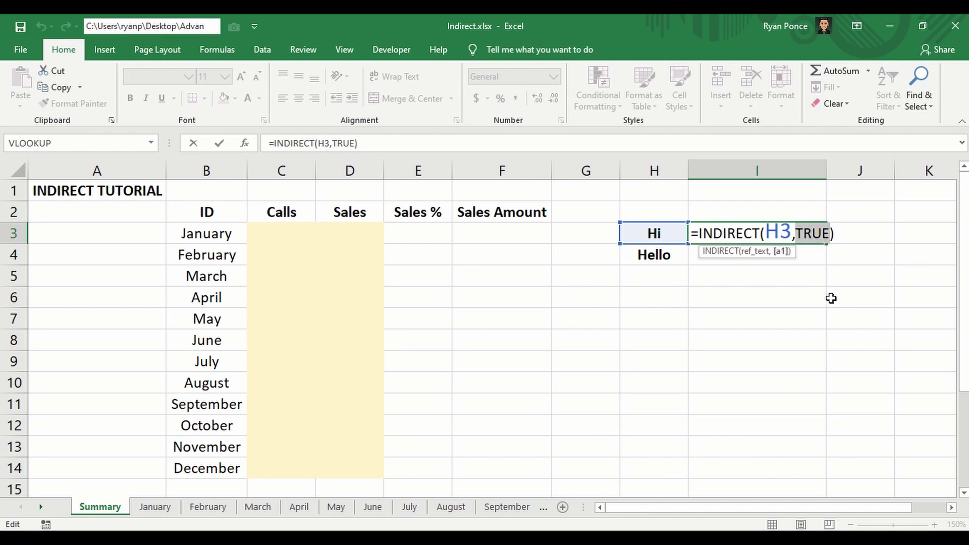
key("ctrl+Return")
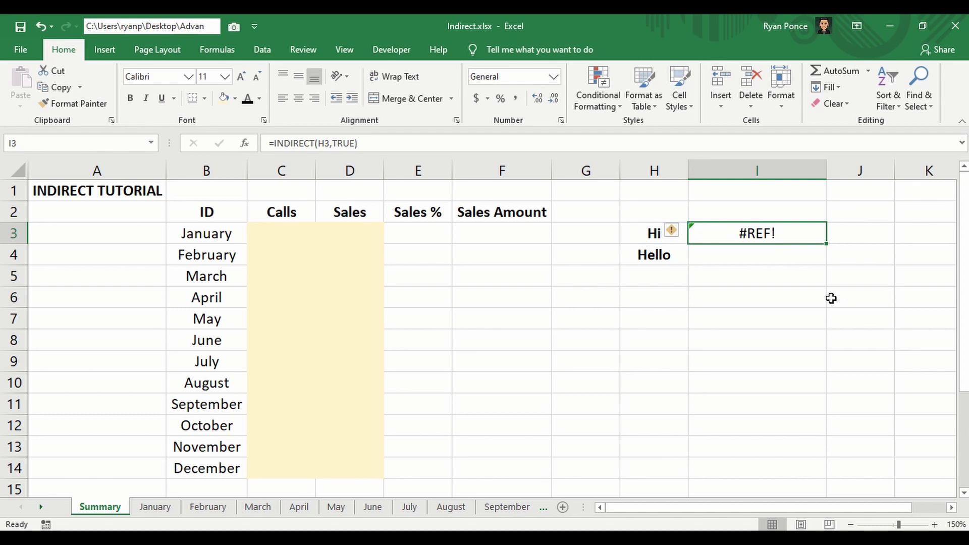
- Copy I3's INDIRECT formula into I4, which returns INDIRECT TUTORIAL
key("Down")
key("Right")
scroll(831, 298, "right", 1)
key("Left")
key("Up")
key("ctrl+c")
key("Down")
key("ctrl+v")
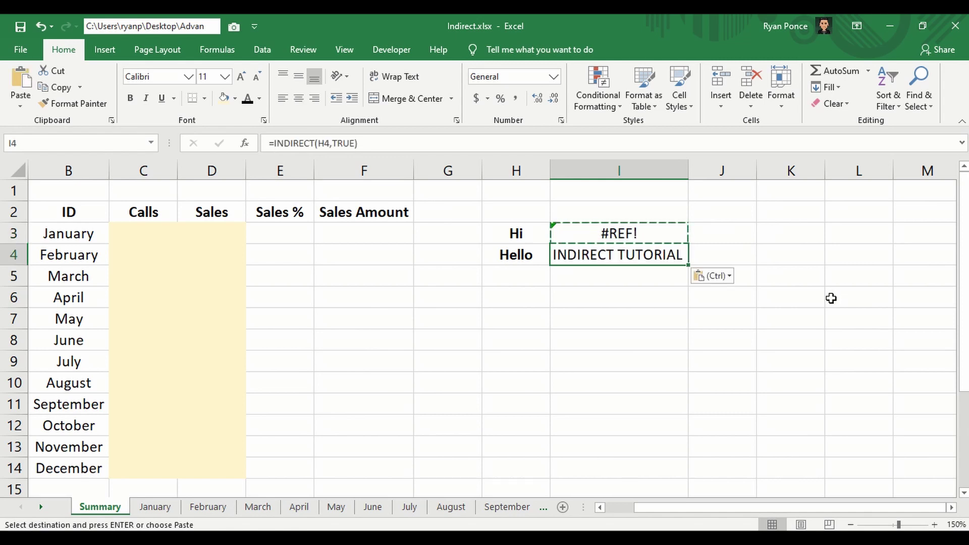
key("Escape")
key("Left")
key("Left")
key("Left")
key("Left")
key("Left")
key("Left")
key("Left")
key("Left")
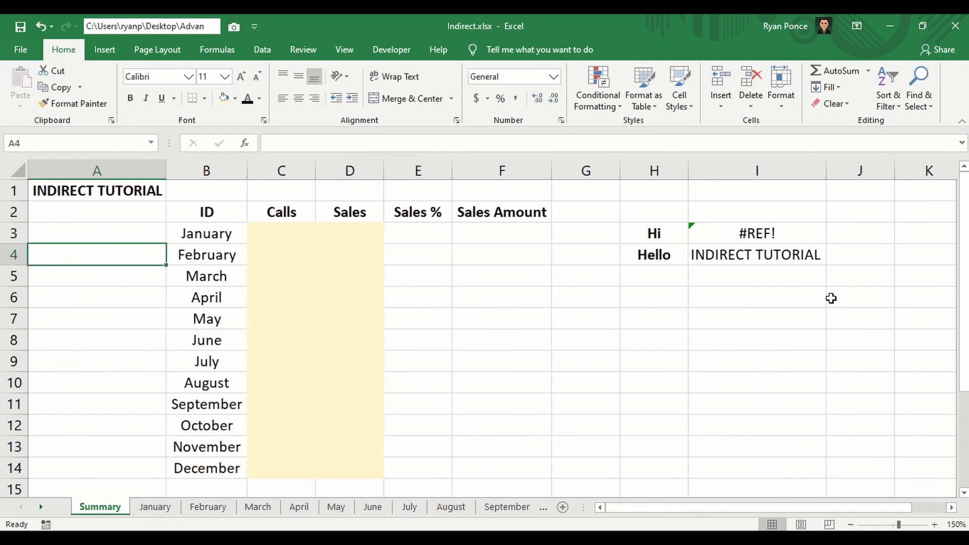
key("Right")
key("Right")
key("Right")
key("Right")
key("Right")
key("Right")
key("Right")
key("Right")
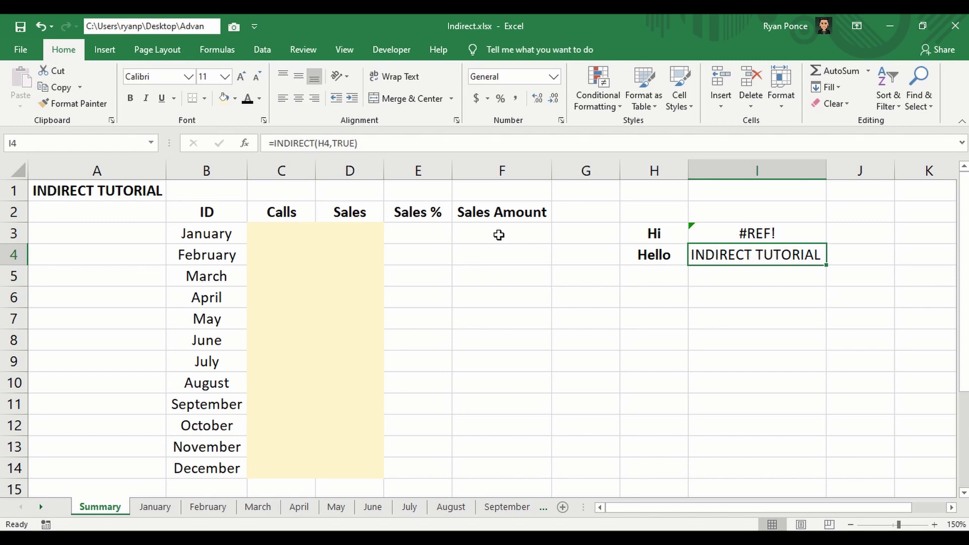
- Delete the TRUE argument so I4's formula reads =INDIRECT(H4)
double_click(338, 141)
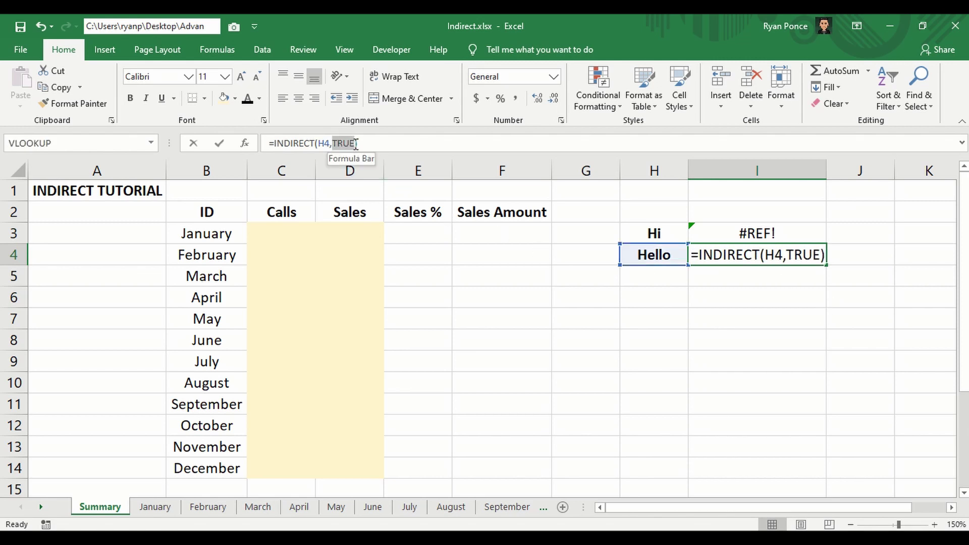
key("BackSpace")
key("BackSpace")
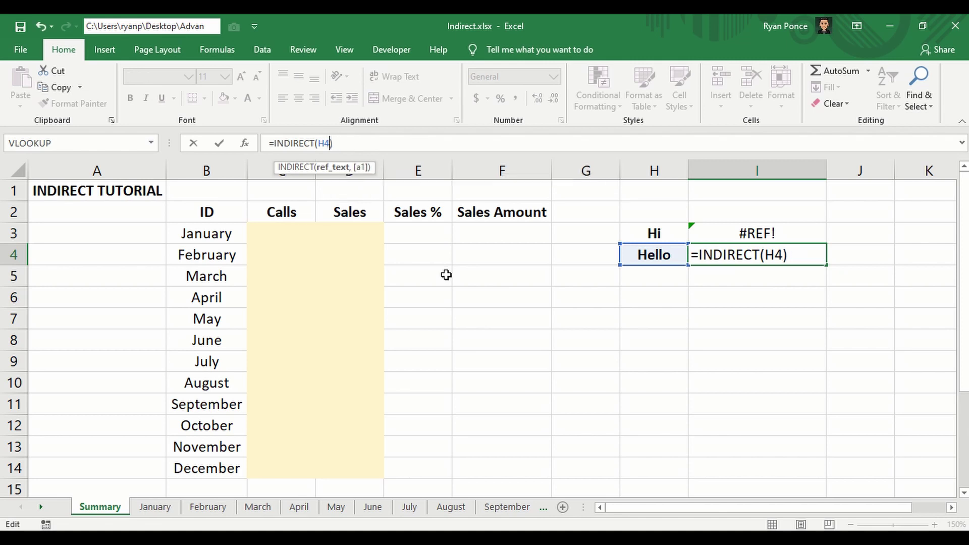
key("Return")
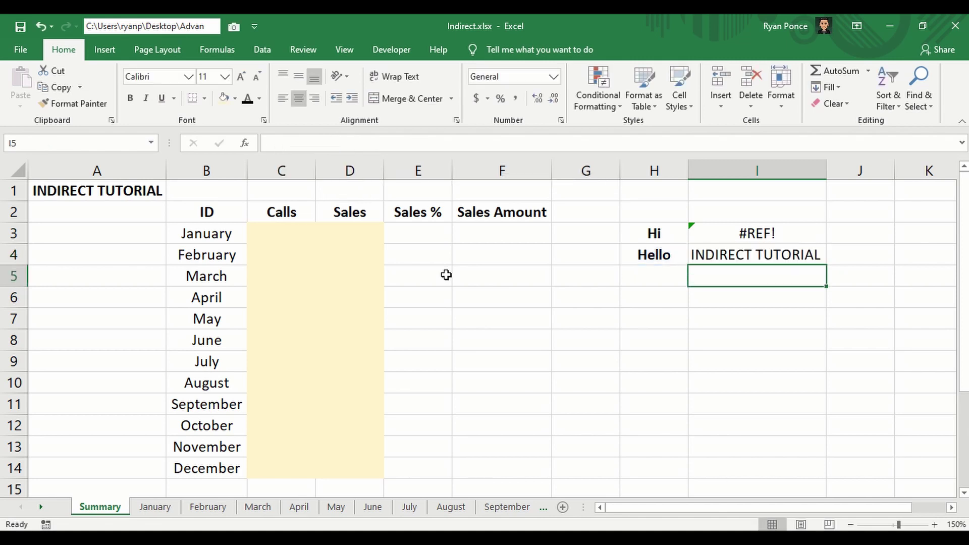
key("Up")
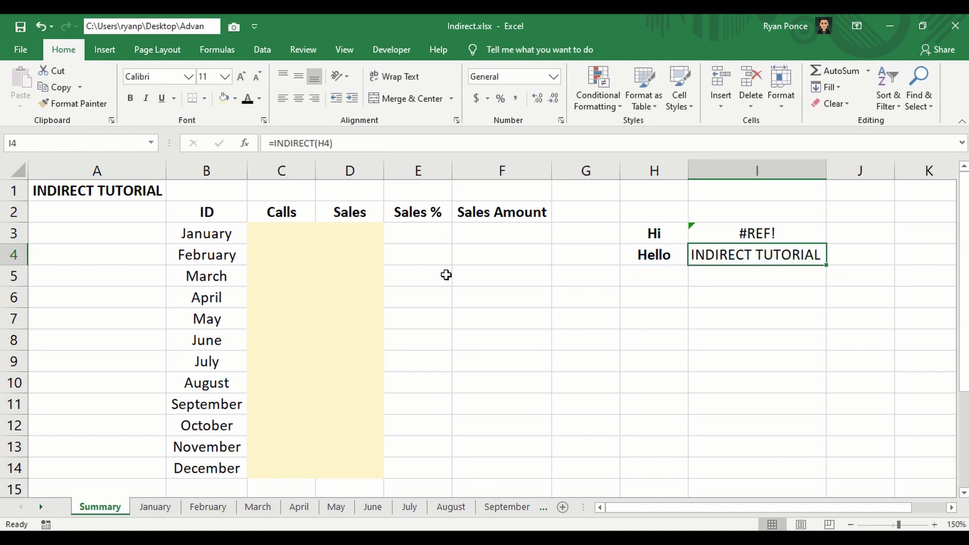
- Compare I4's formula with H4, which holds Hello
double_click(759, 256)
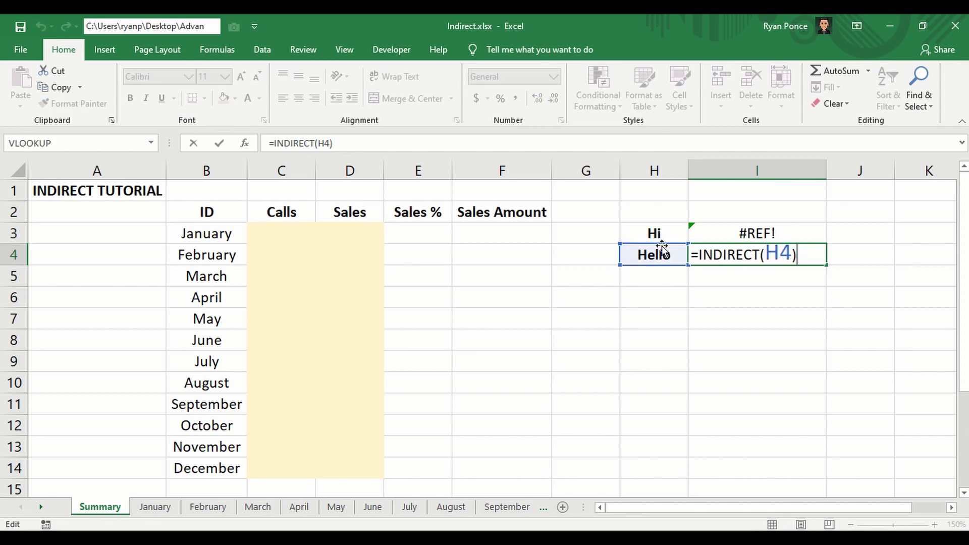
key("ctrl+Return")
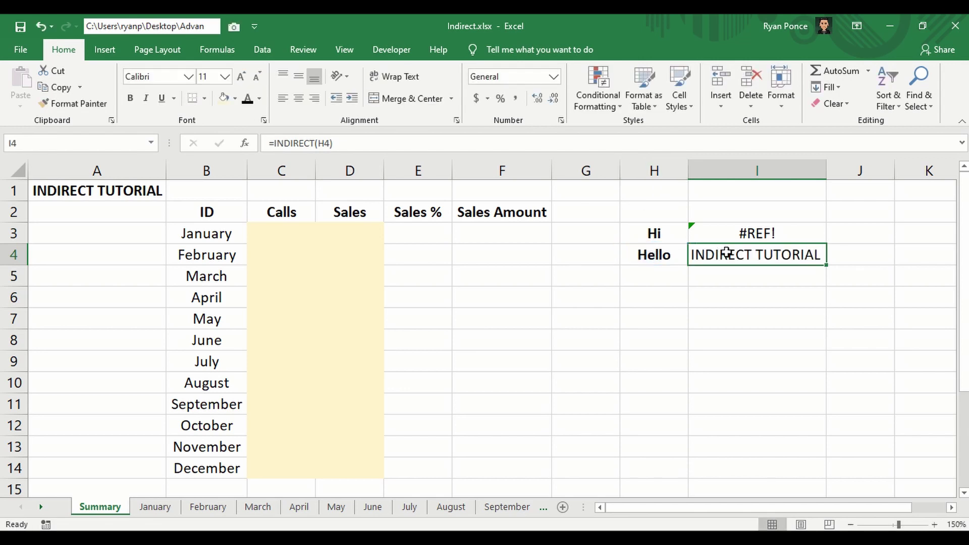
left_click(663, 257)
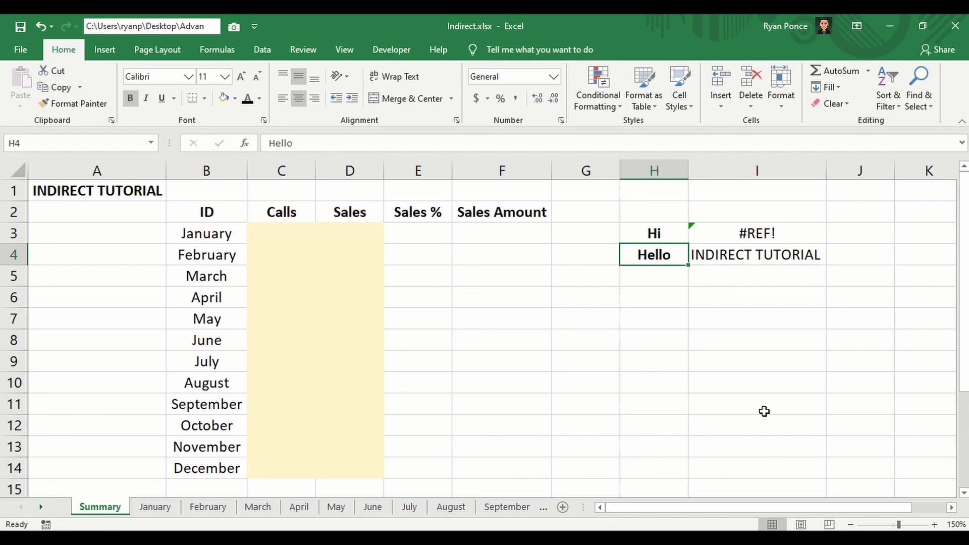
left_click(737, 251)
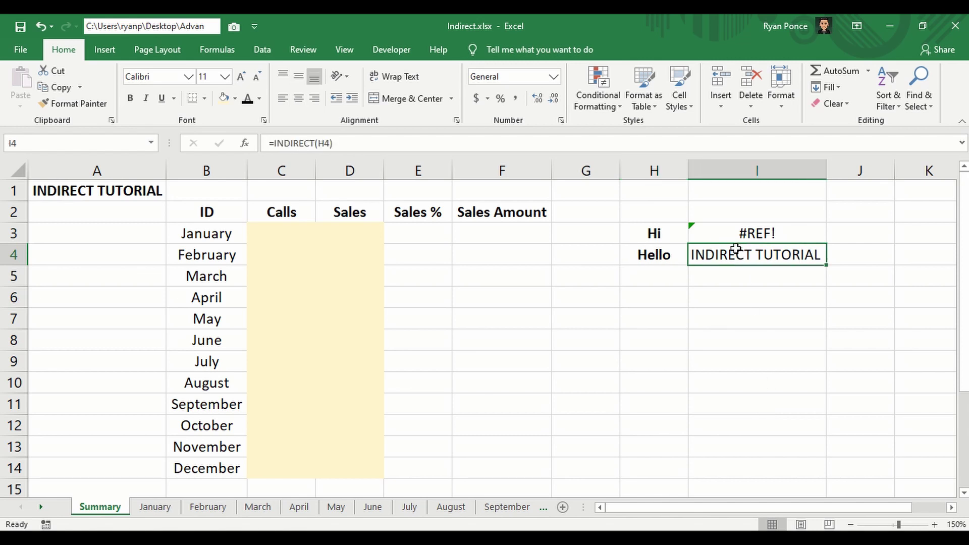
left_click(670, 256)
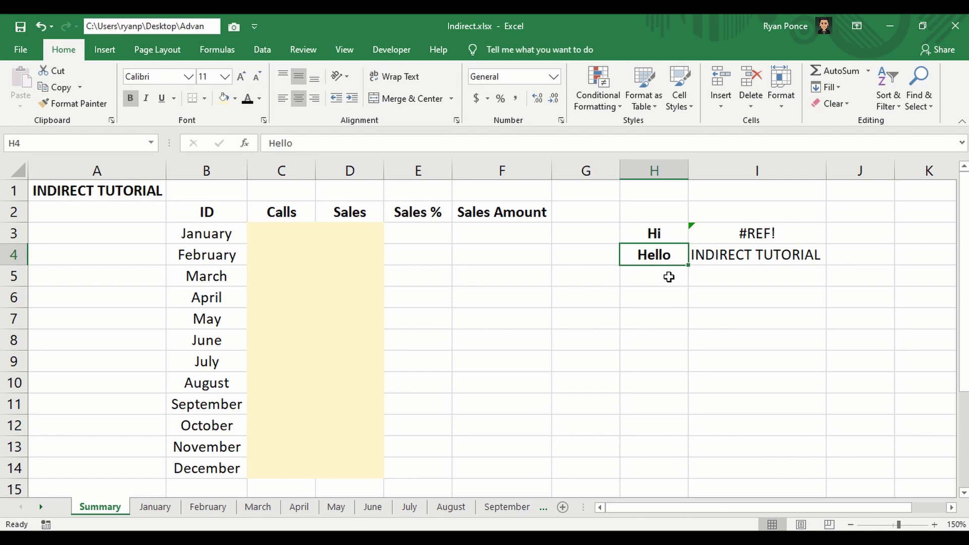
left_click(234, 49)
left_click(408, 104)
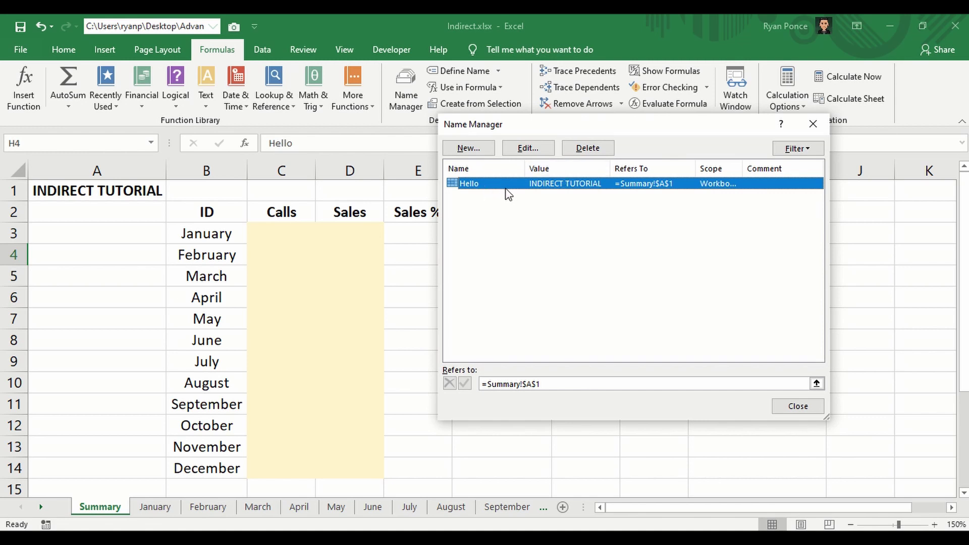
left_click_drag(551, 383, 482, 384)
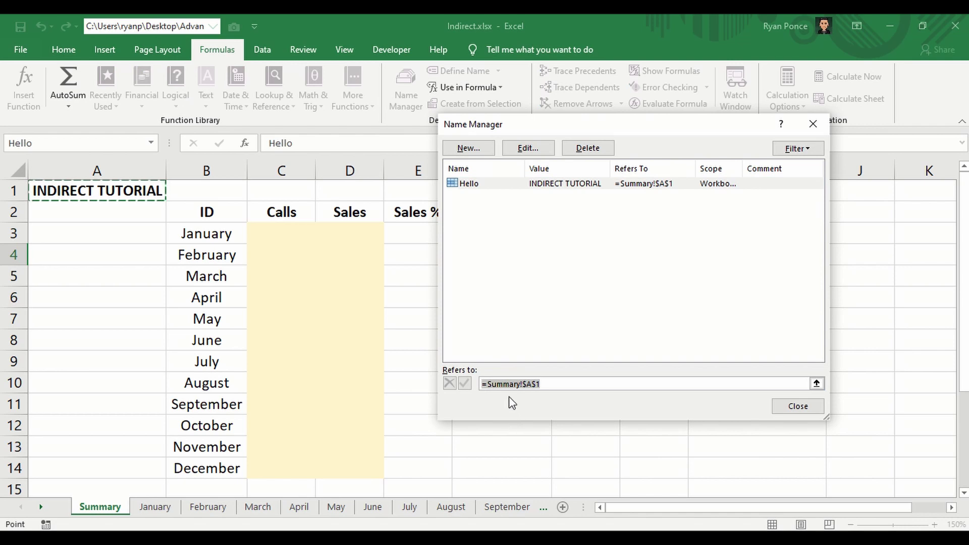
left_click_drag(550, 384, 503, 383)
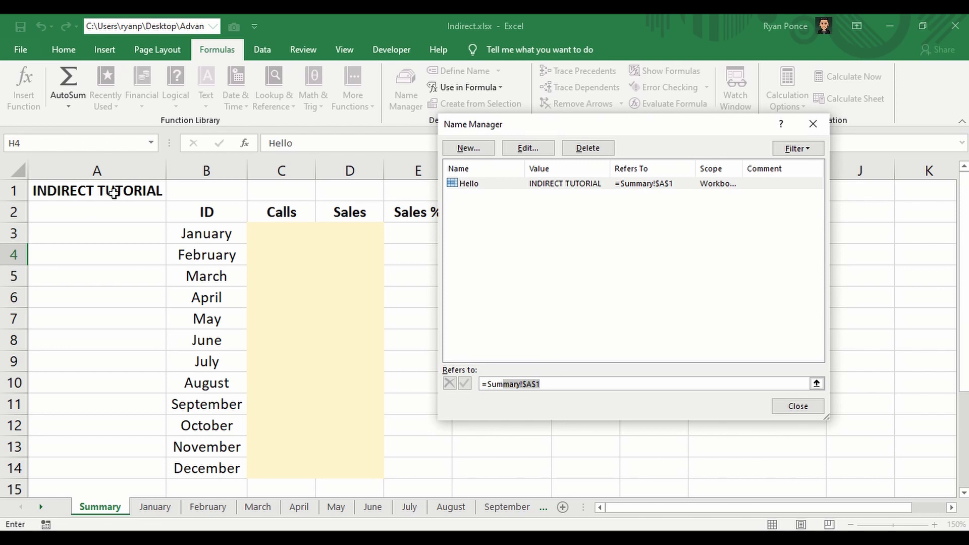
left_click(797, 407)
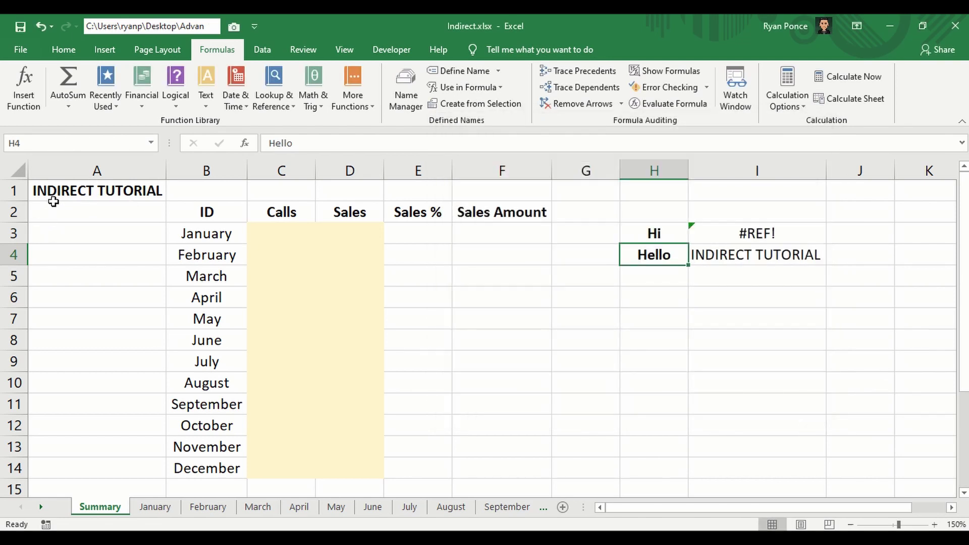
left_click(97, 189)
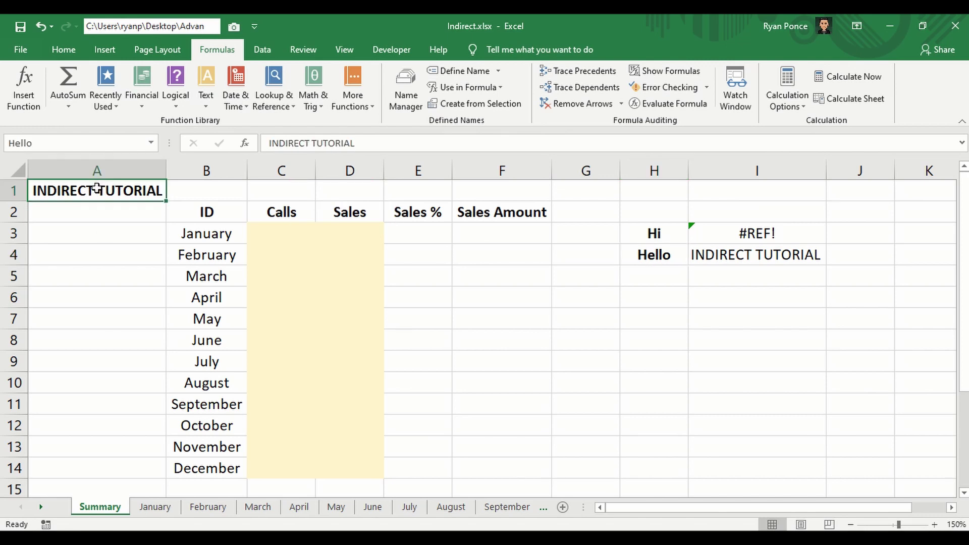
left_click(36, 143)
left_click(207, 211)
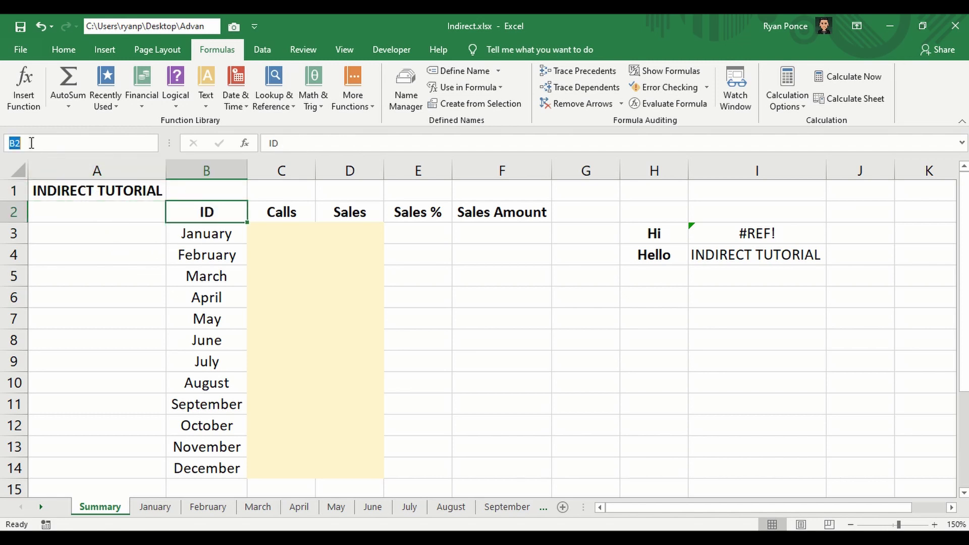
left_click(279, 212)
left_click(360, 215)
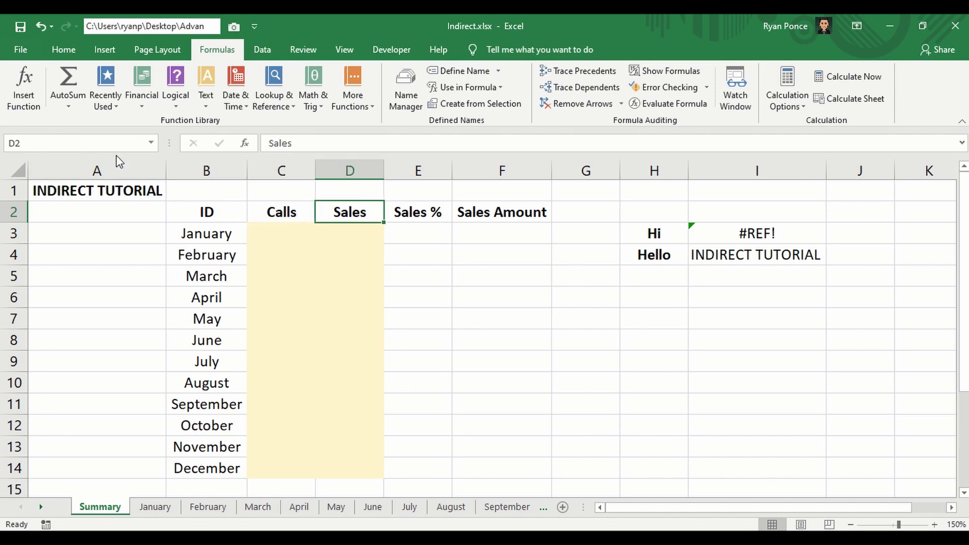
left_click(366, 230)
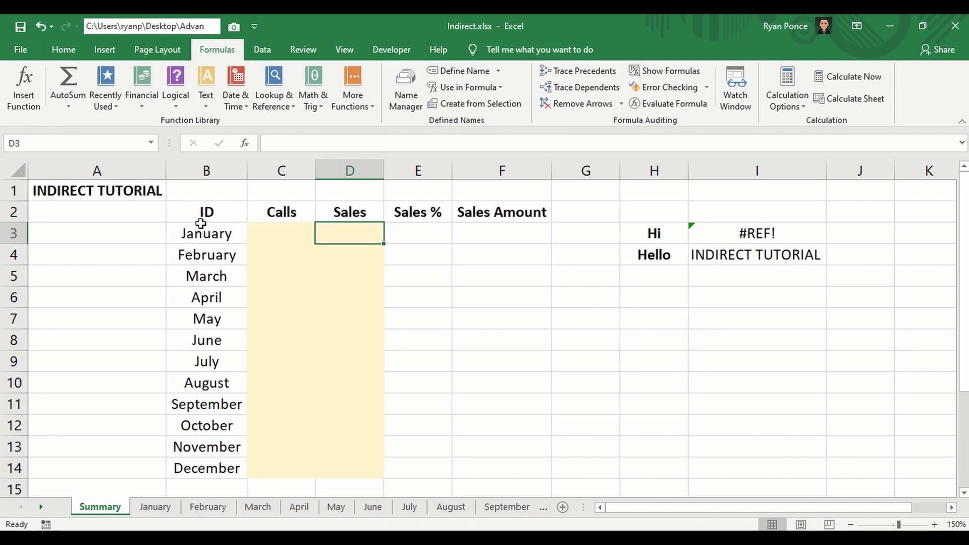
left_click(4, 143)
left_click(196, 216)
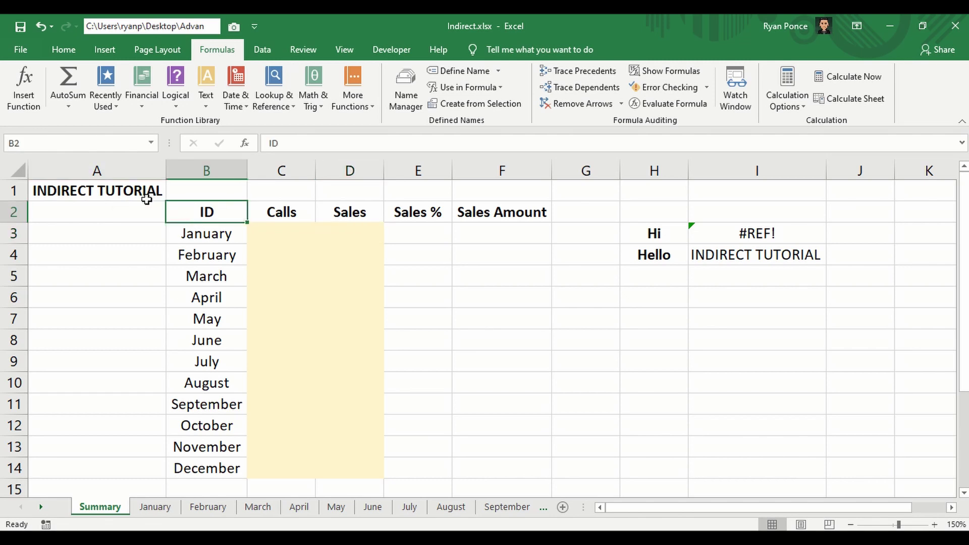
left_click(138, 190)
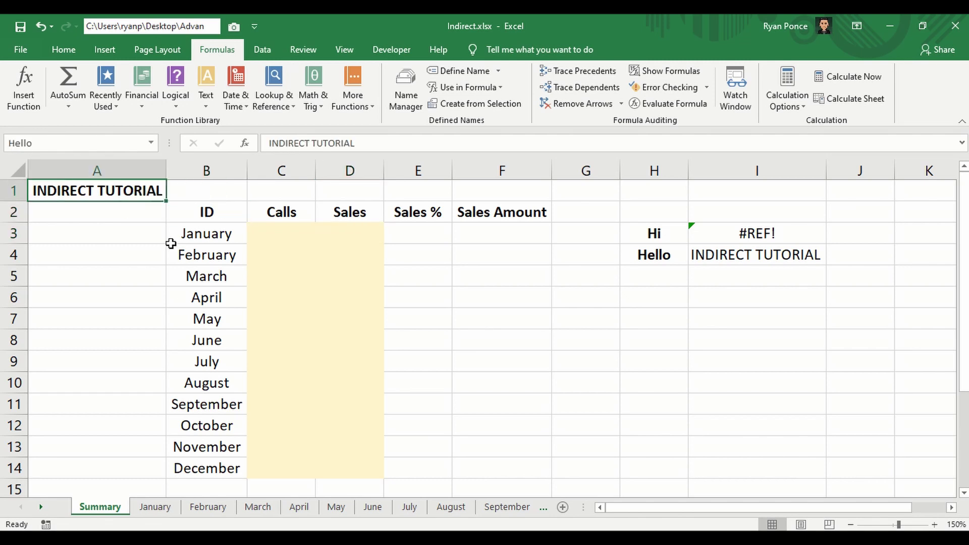
left_click(55, 143)
left_click(62, 208)
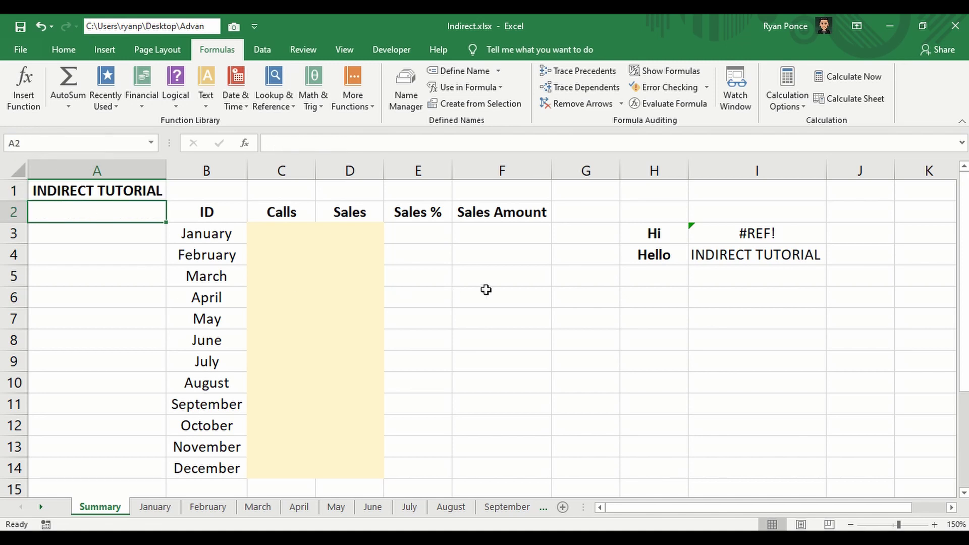
left_click(655, 255)
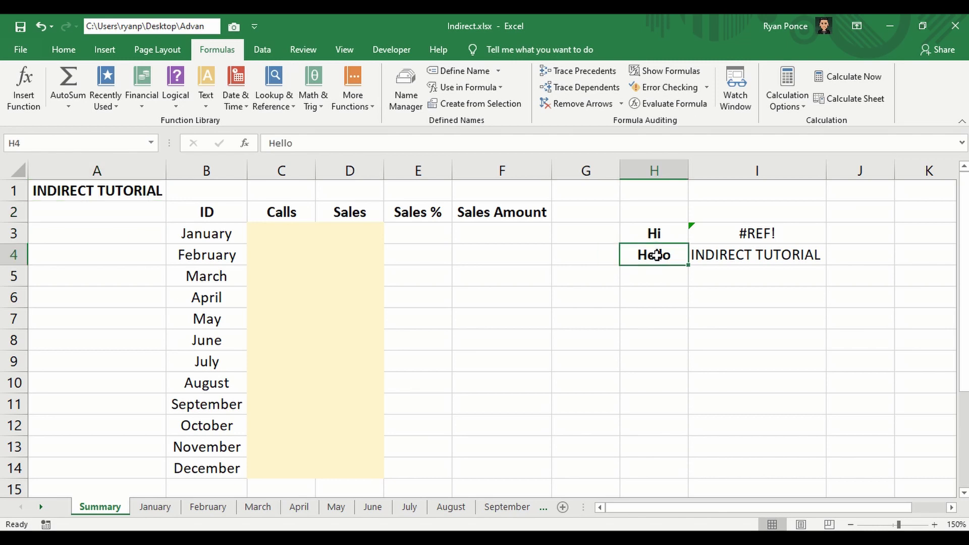
left_click(737, 259)
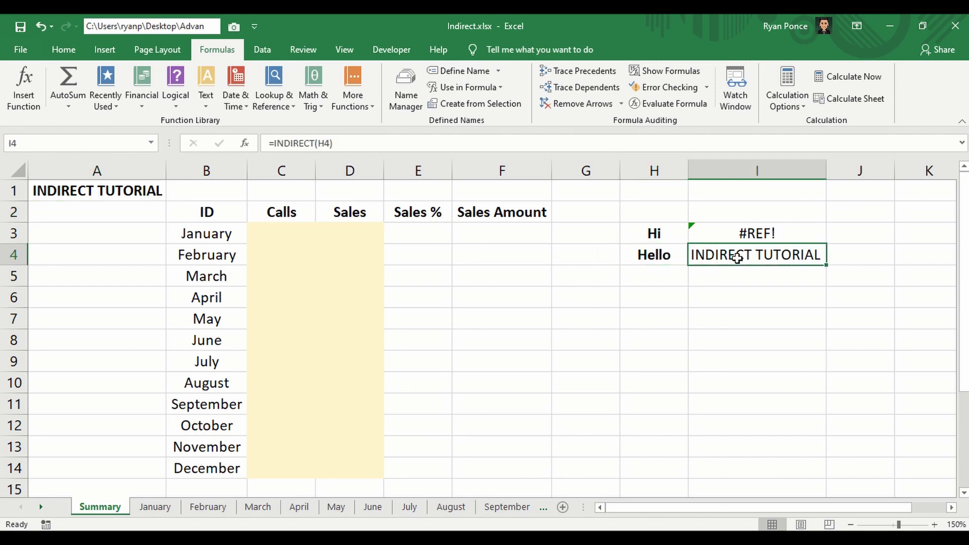
left_click(655, 255)
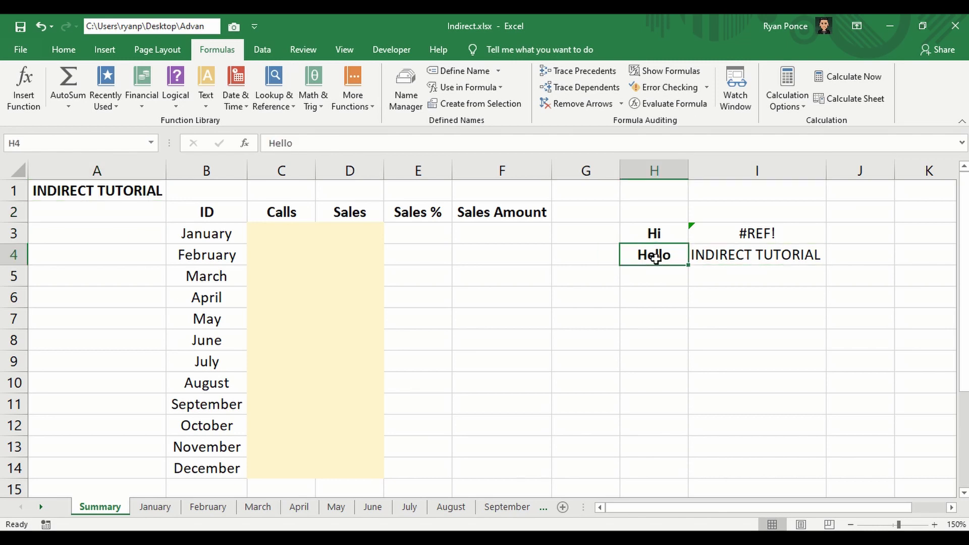
left_click(732, 256)
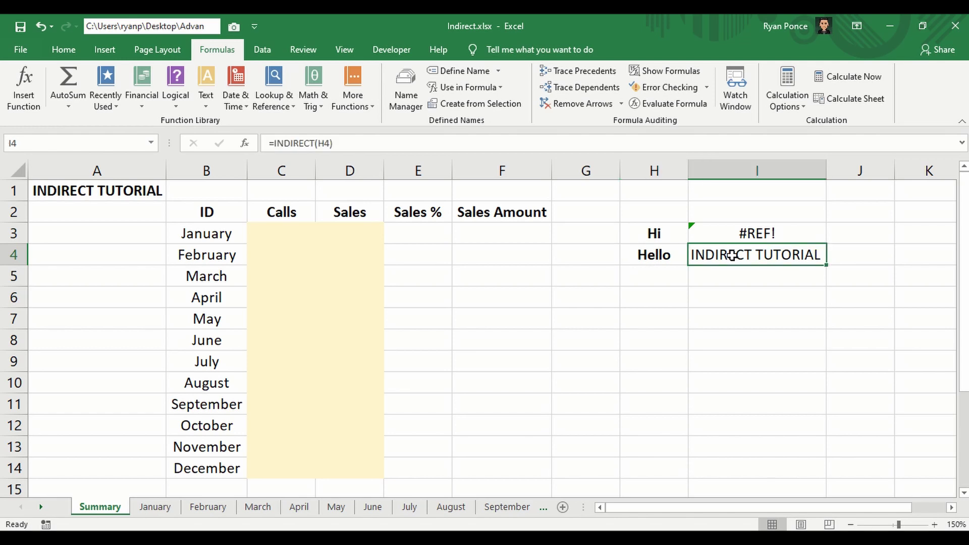
left_click(146, 191)
left_click(716, 262)
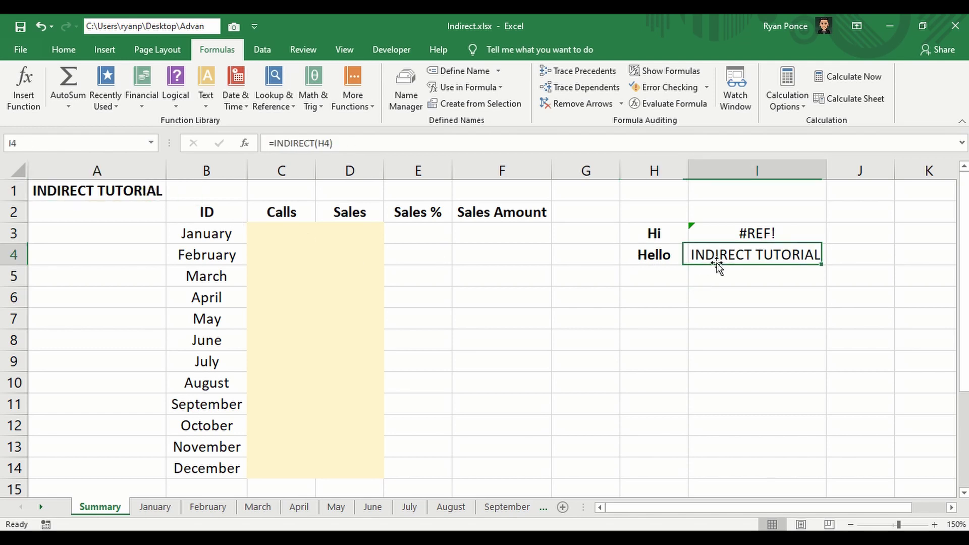
left_click(328, 145)
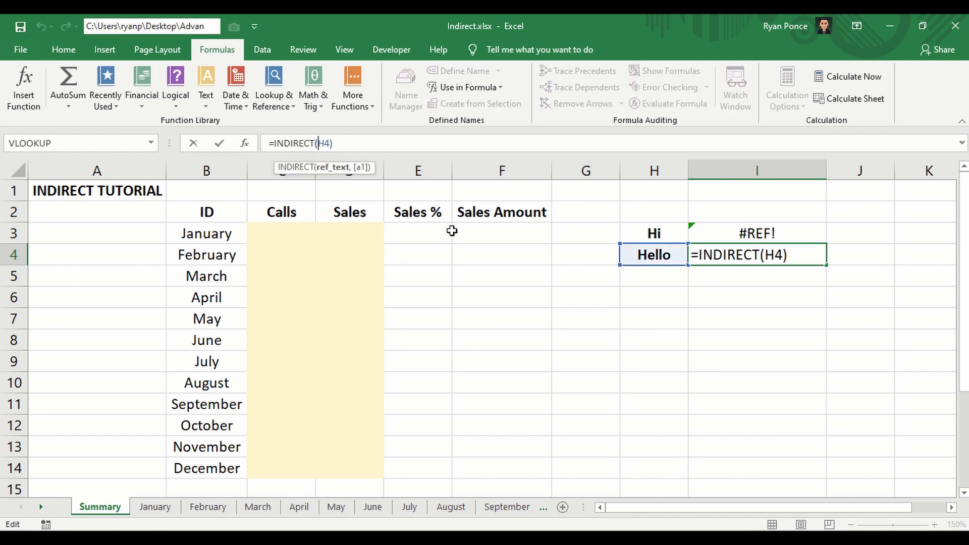
type("\"")
key("Right")
key("Right")
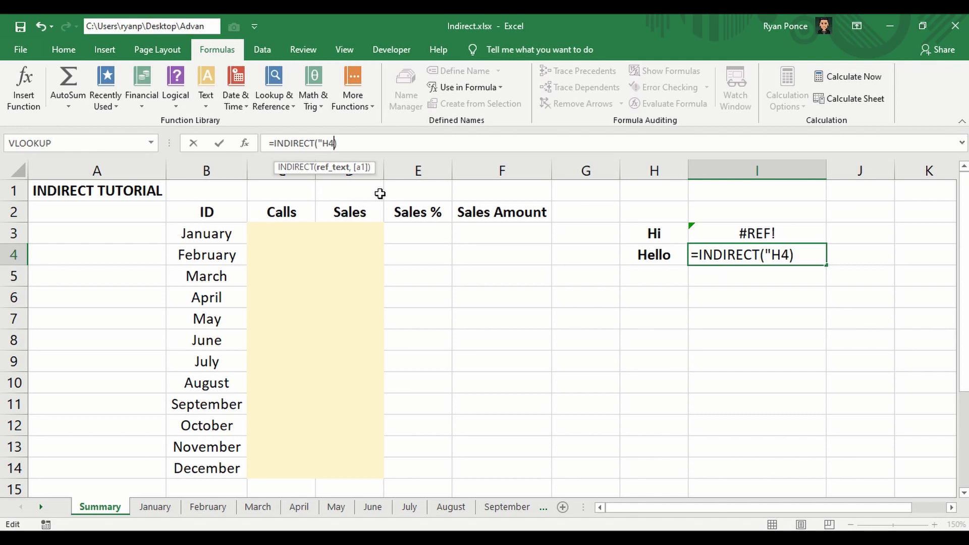
type("\"")
key("Return")
key("Up")
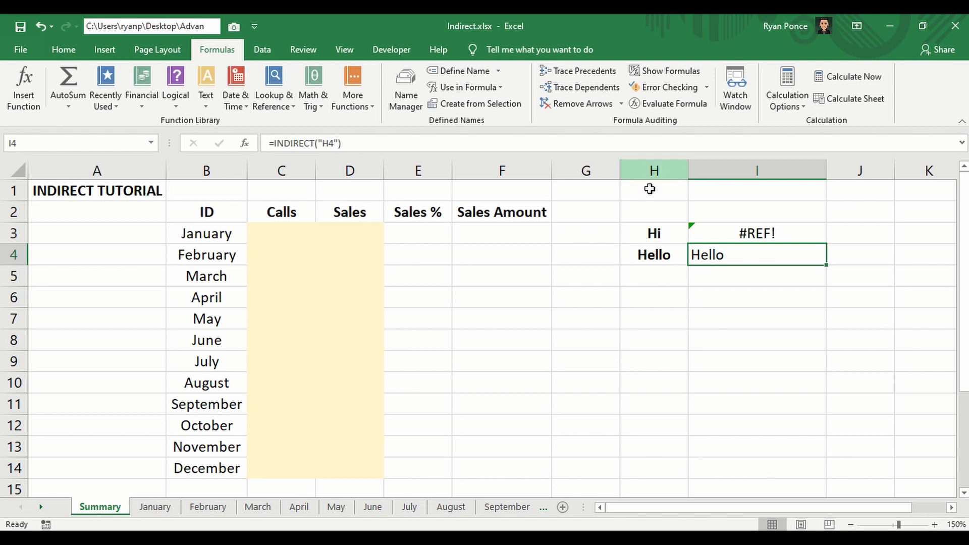
left_click(664, 256)
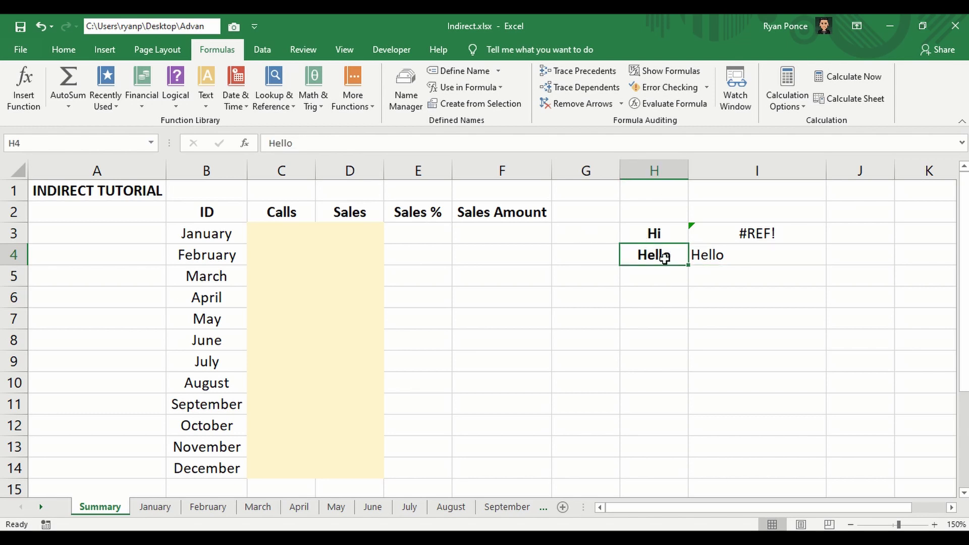
left_click(743, 258)
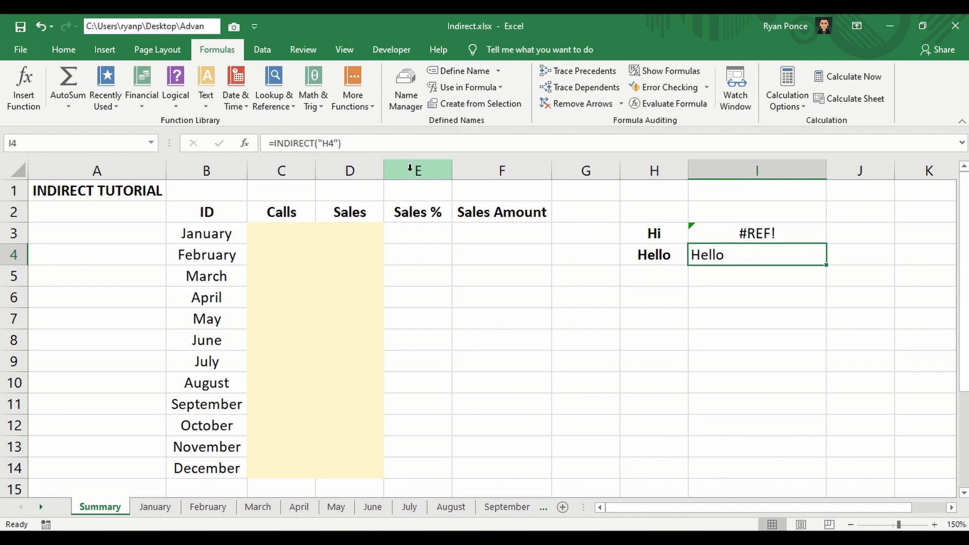
left_click(326, 144)
key("BackSpace")
left_click(333, 144)
key("Delete")
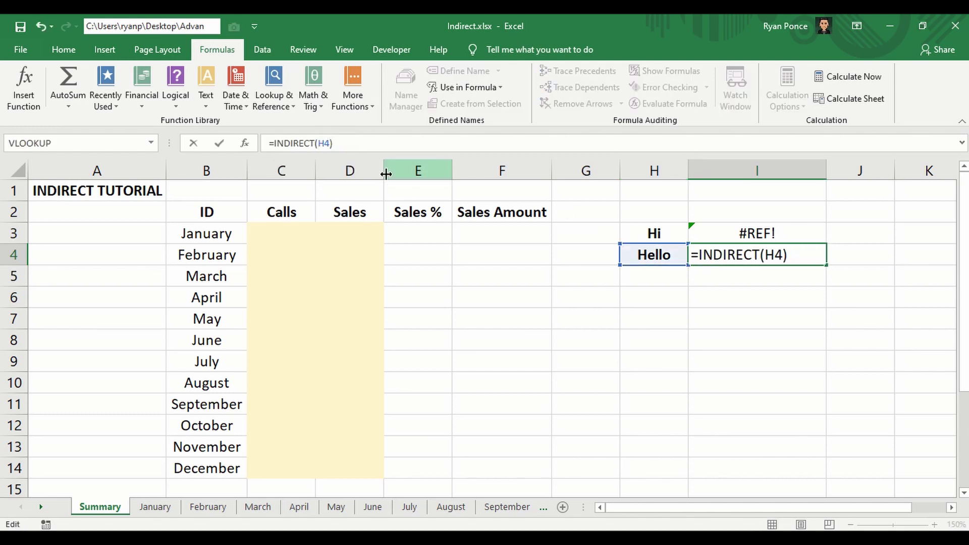
key("Return")
left_click(734, 256)
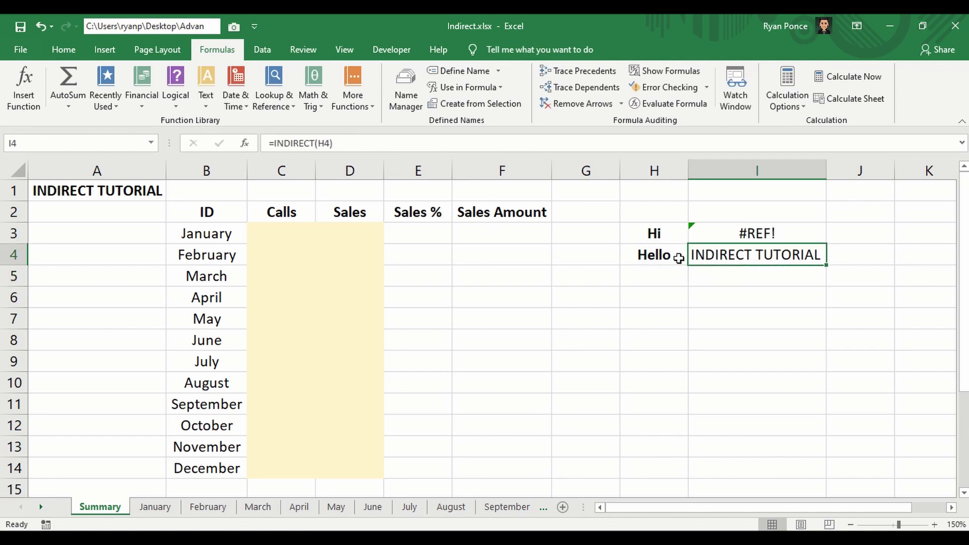
left_click(666, 255)
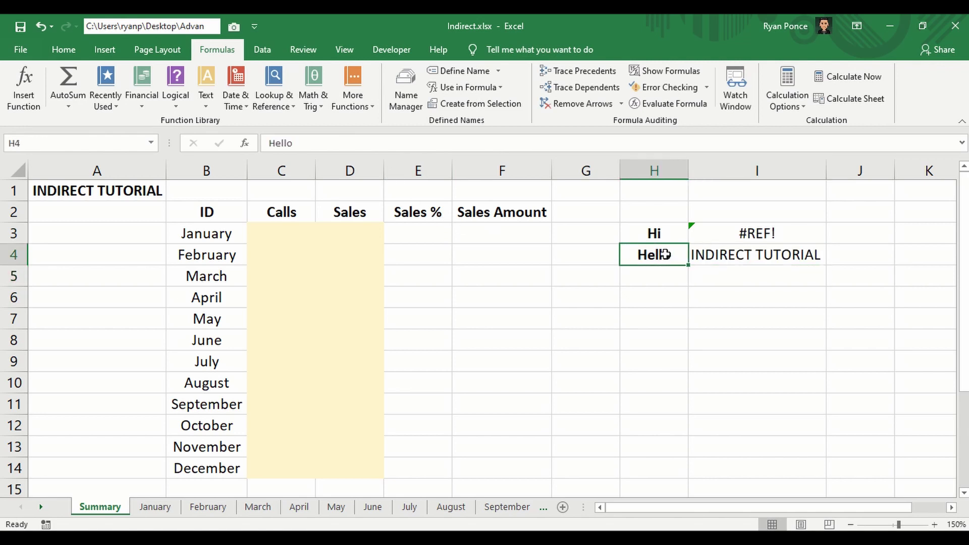
left_click(111, 194)
left_click(627, 261)
left_click(737, 254)
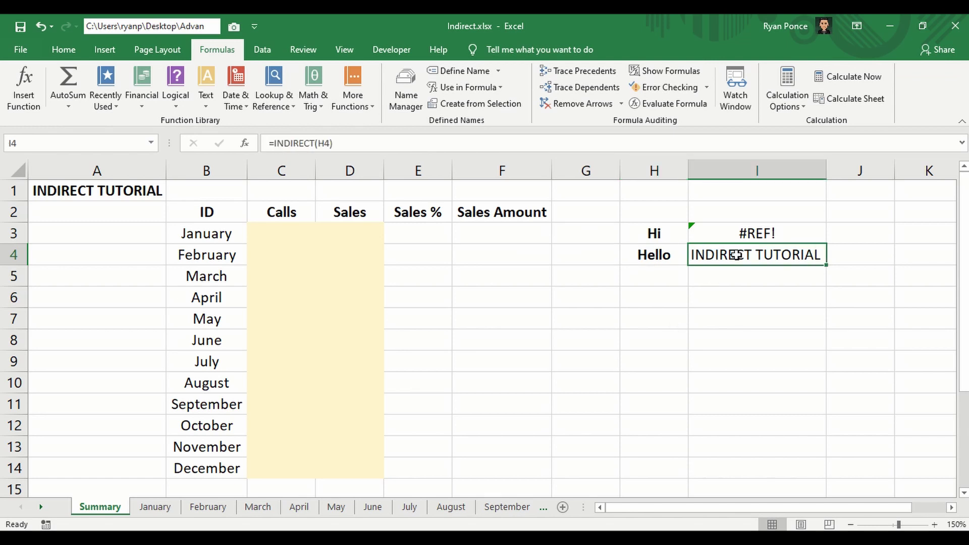
left_click(289, 234)
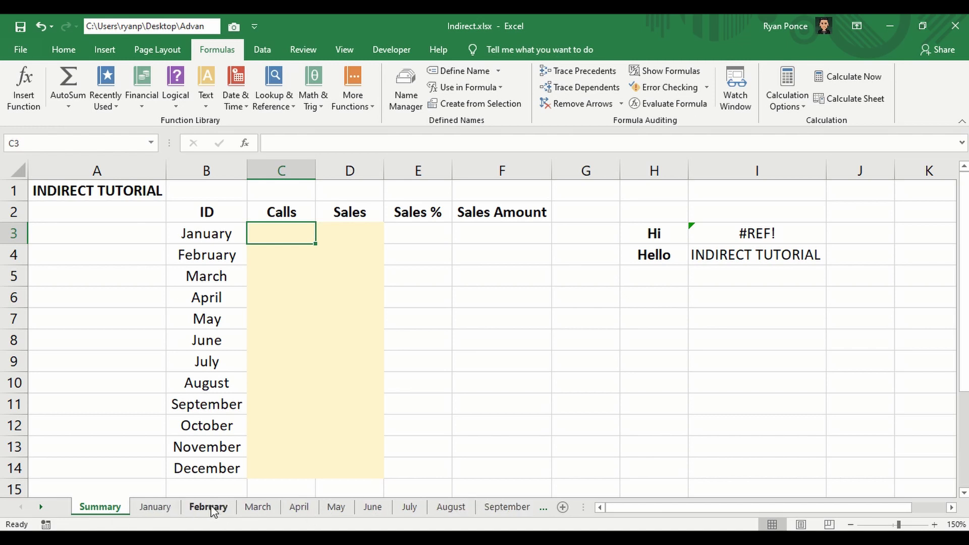
left_click(41, 507)
left_click(41, 507)
left_click(41, 506)
left_click(41, 507)
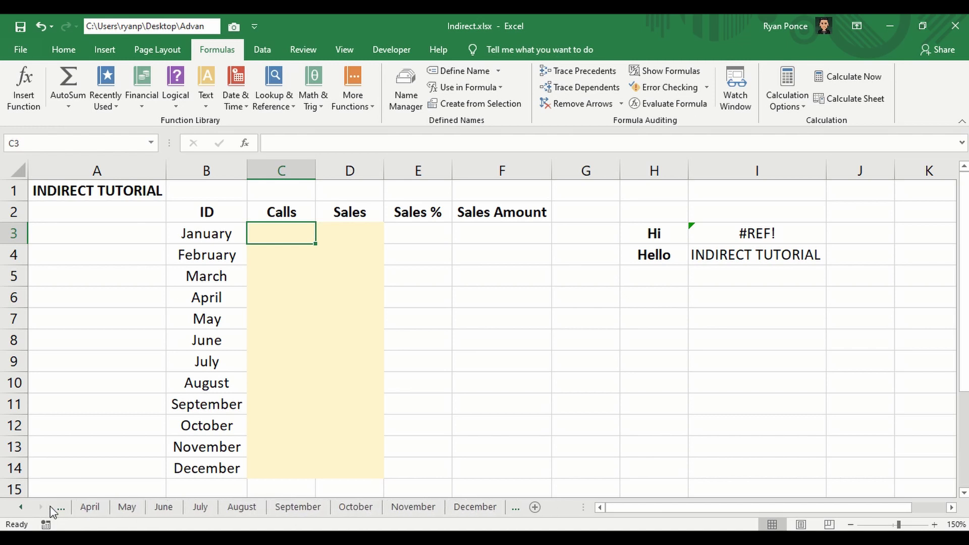
left_click(481, 511)
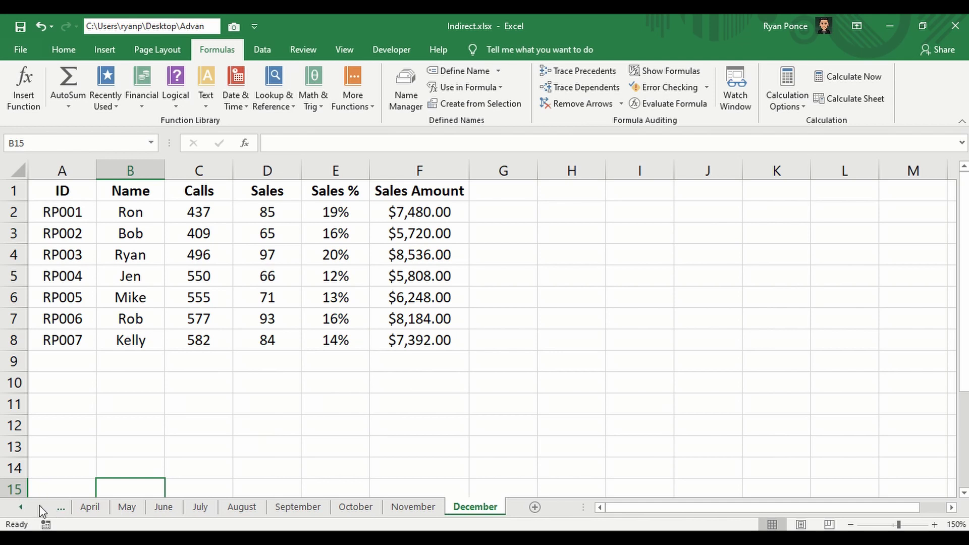
left_click(24, 507)
left_click(24, 507)
left_click(25, 507)
left_click(24, 507)
left_click(155, 507)
left_click(44, 186)
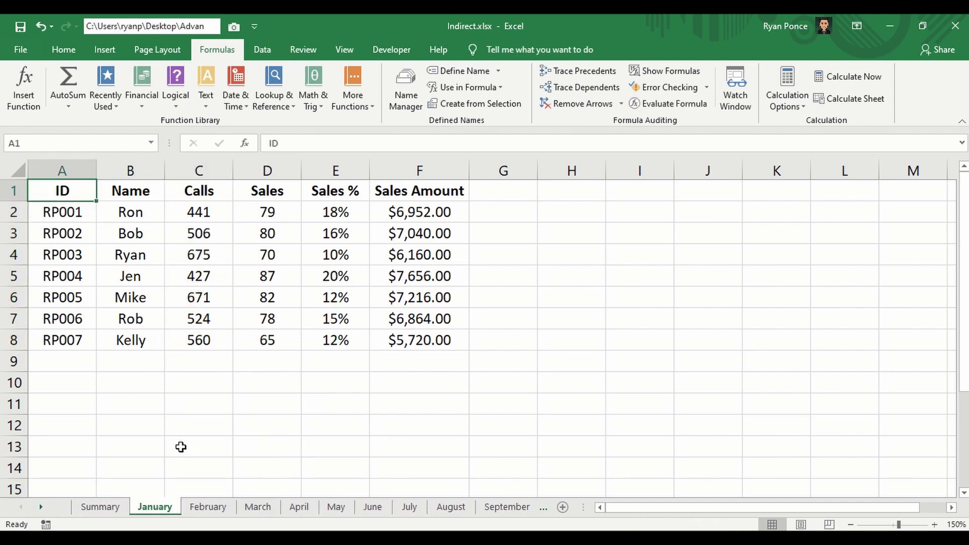
left_click(211, 507)
left_click(66, 192)
left_click(257, 507)
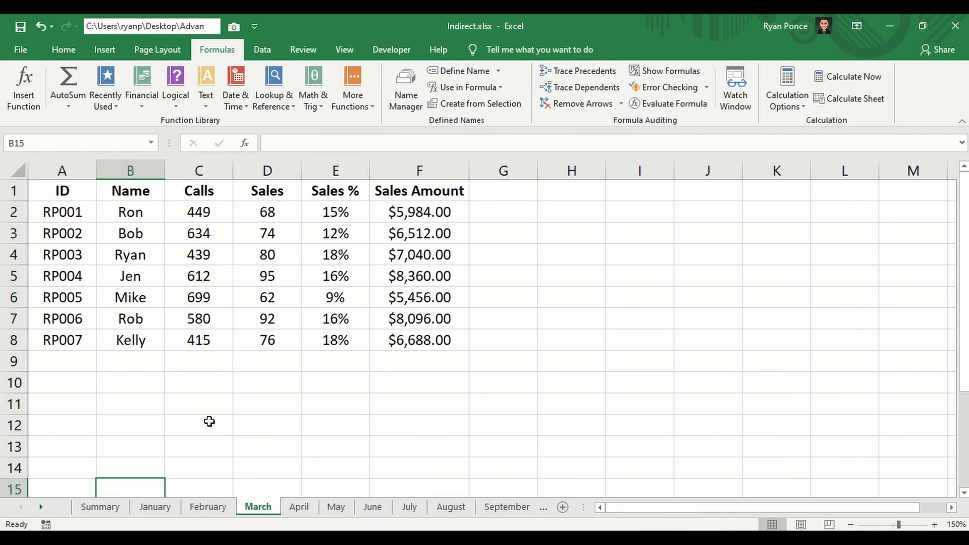
left_click(68, 190)
left_click(299, 507)
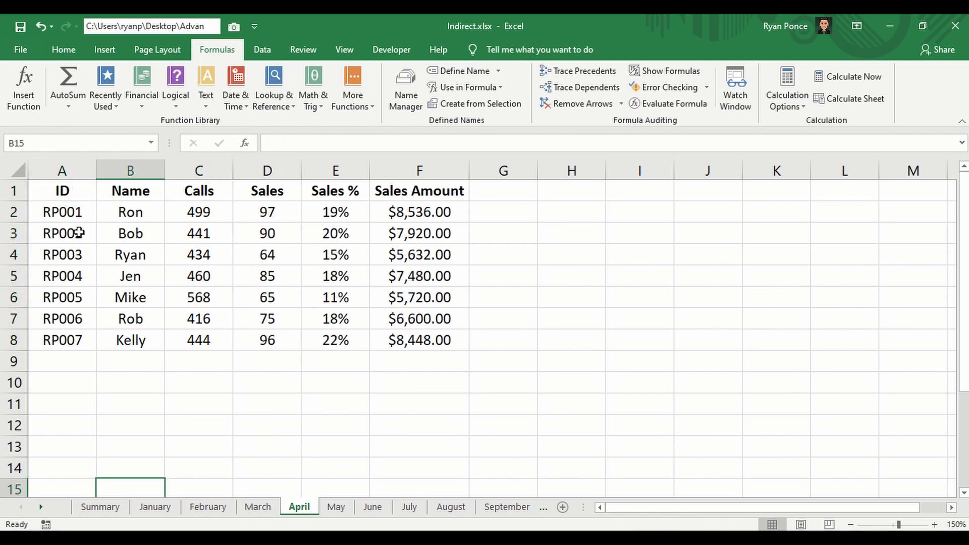
left_click(61, 189)
left_click(337, 506)
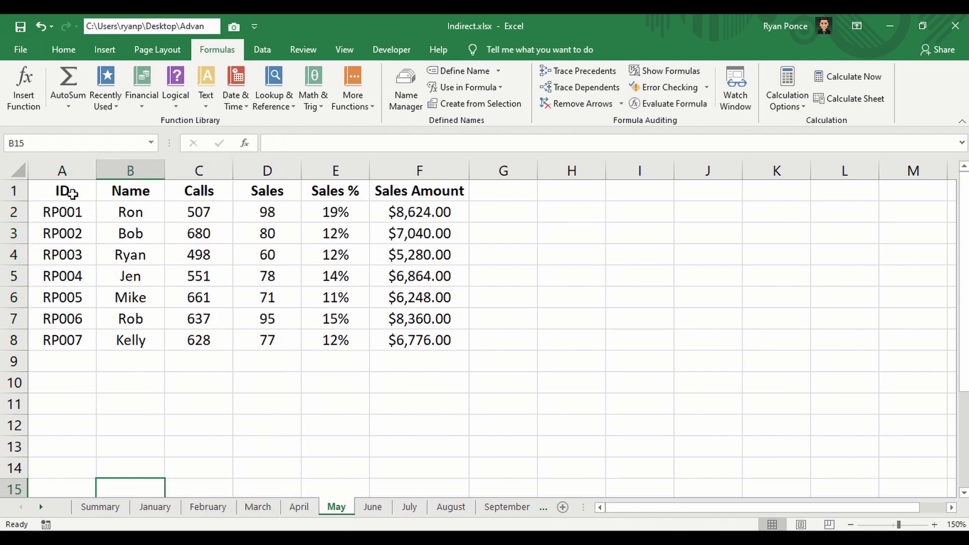
left_click(67, 190)
left_click(373, 507)
left_click(81, 190)
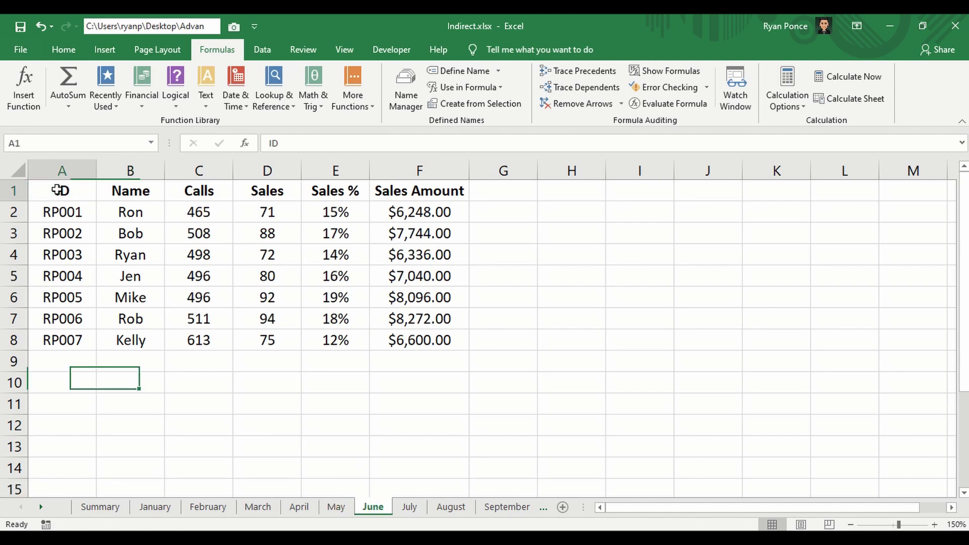
left_click(407, 507)
left_click(81, 211)
left_click(461, 507)
left_click(506, 507)
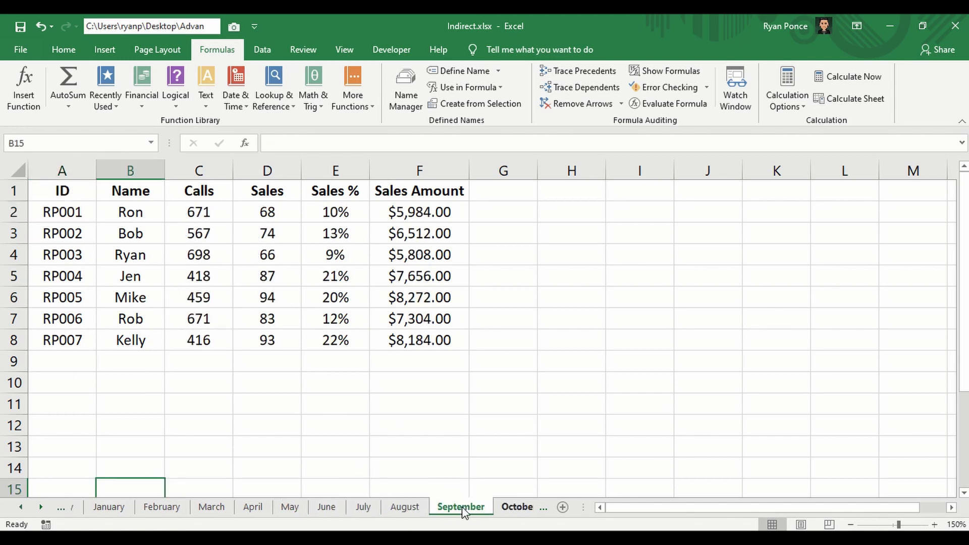
left_click(20, 506)
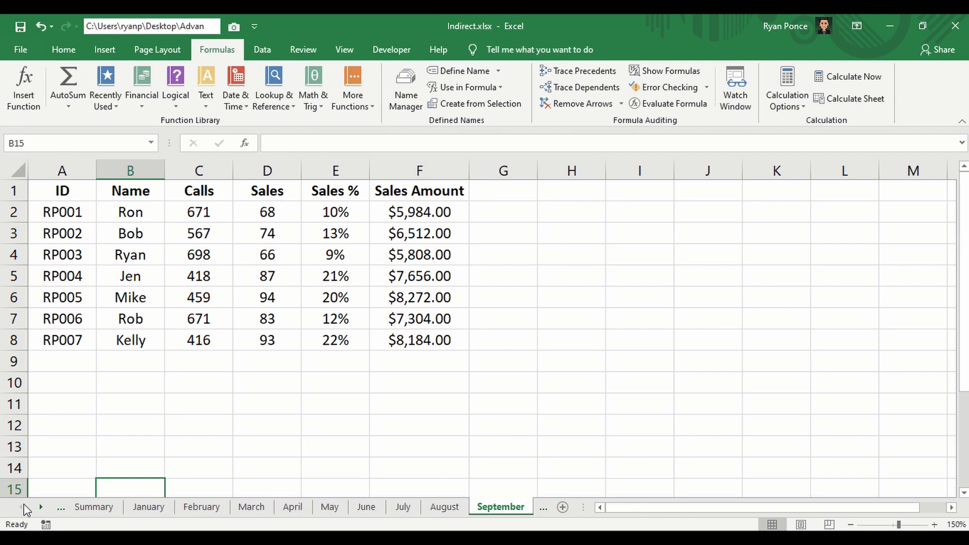
left_click(121, 508)
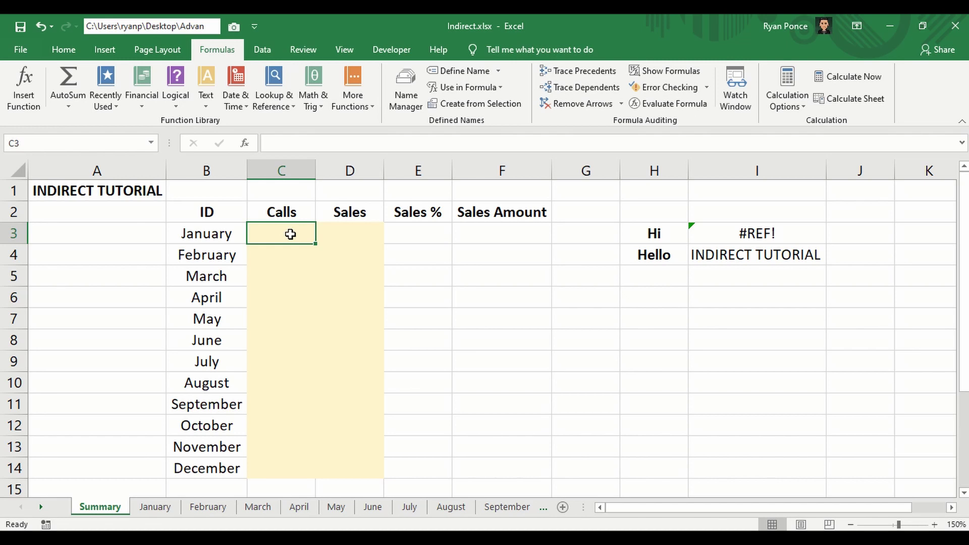
- Enter =SUM(January!$C$2:$C$8) in C3 and confirm 3804 matches January's C2:C8 sum
type("=SU")
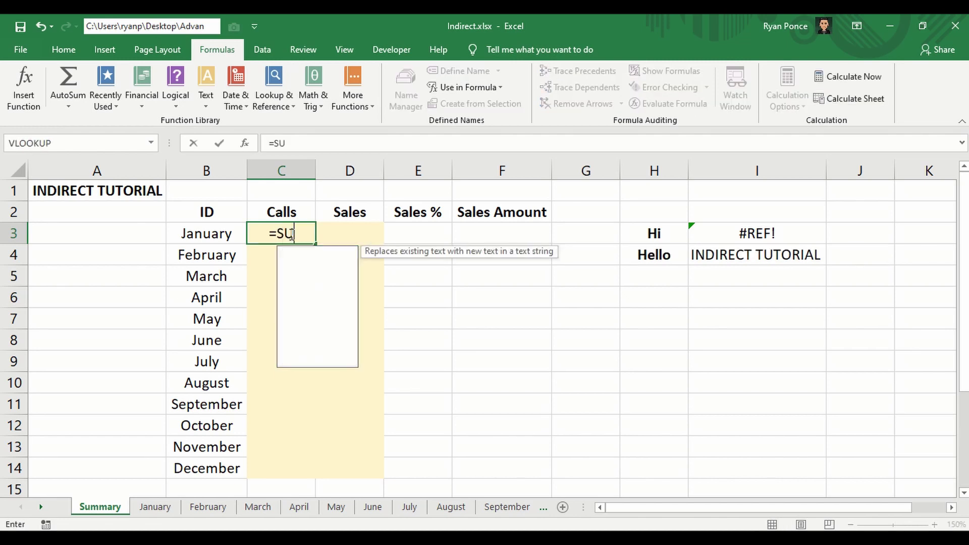
type("M(")
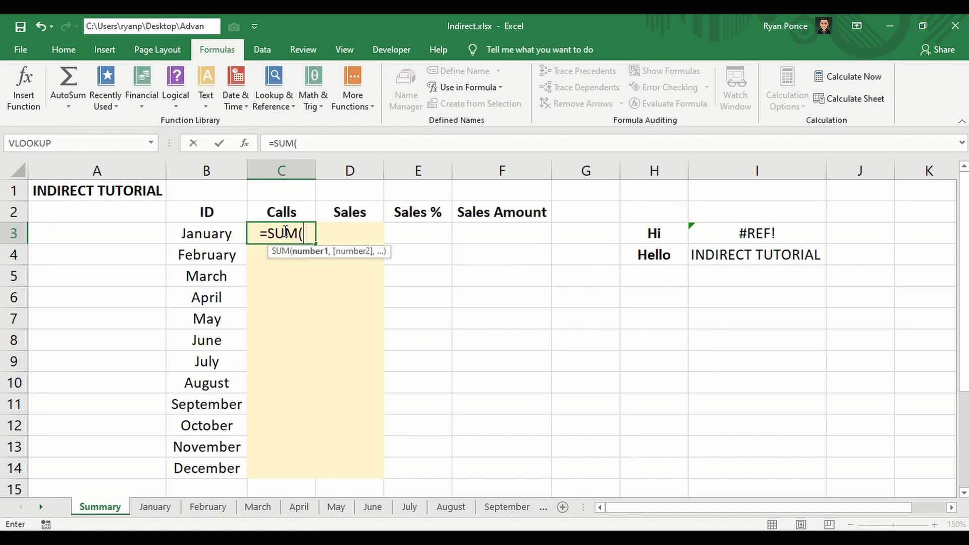
left_click(151, 507)
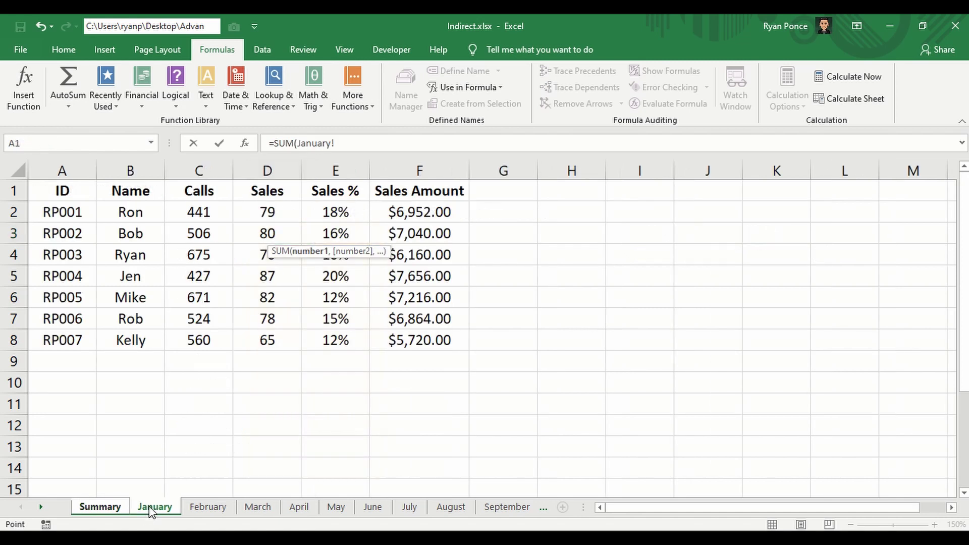
left_click_drag(209, 212, 217, 346)
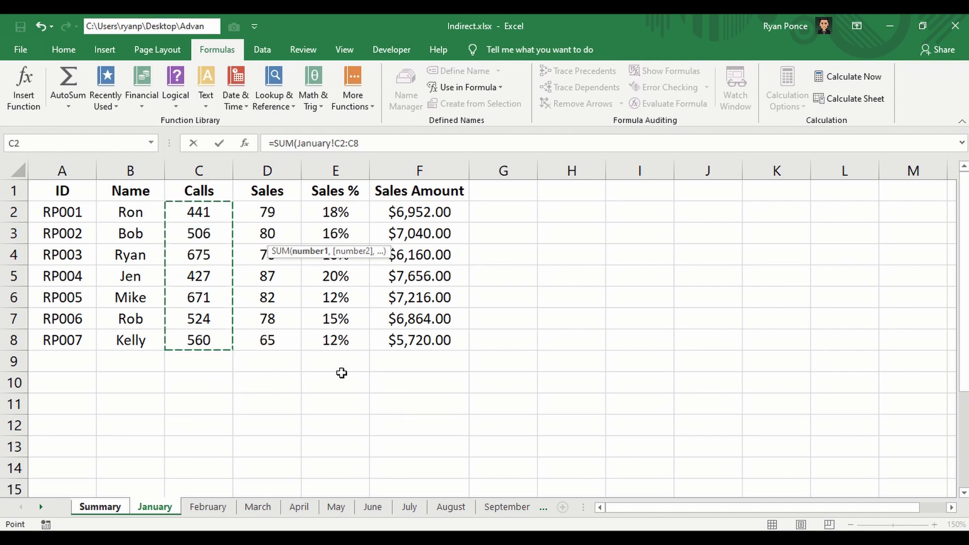
key("F4")
type(")")
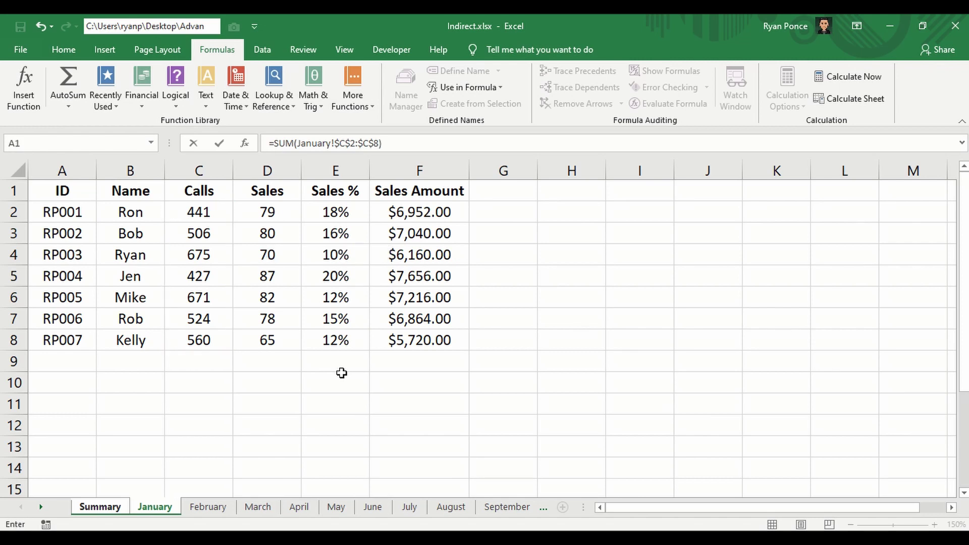
key("Return")
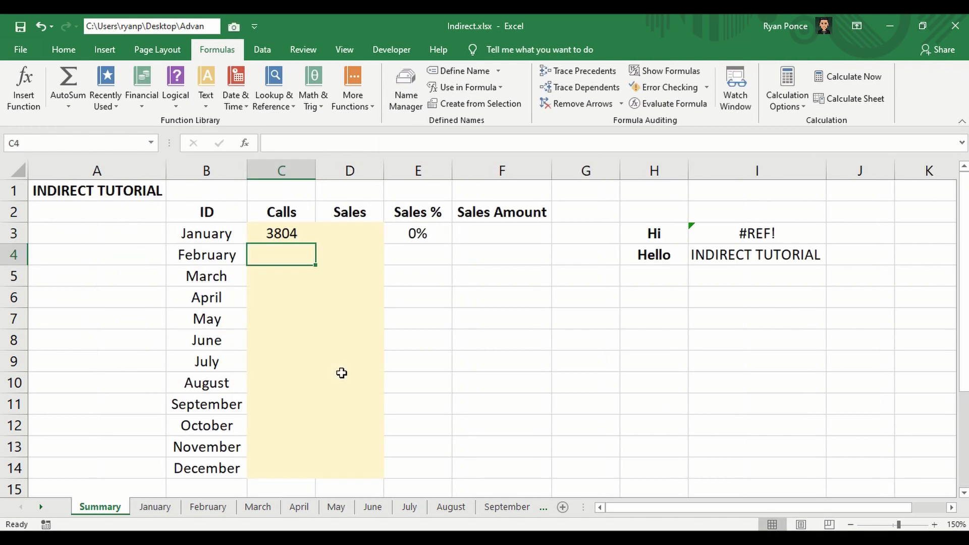
key("Up")
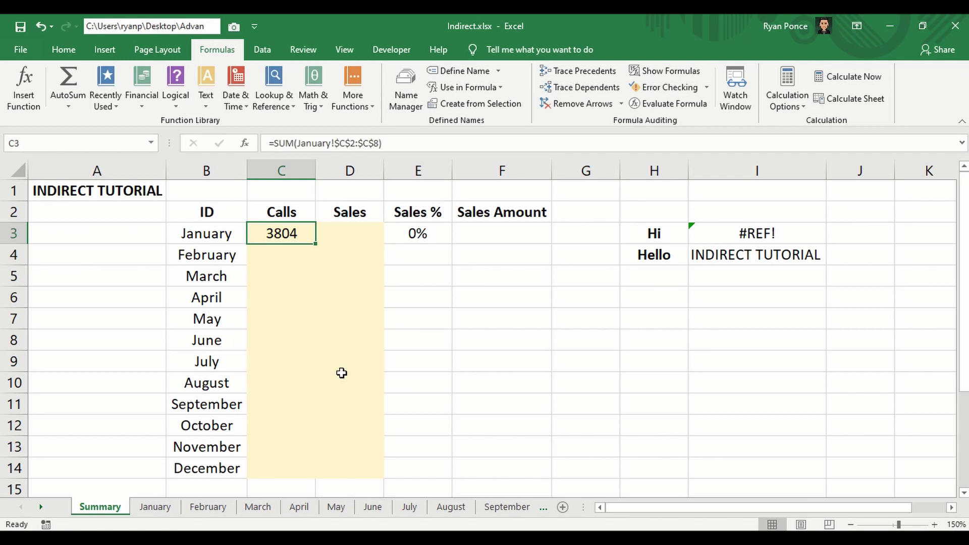
left_click(156, 508)
left_click_drag(199, 212, 206, 339)
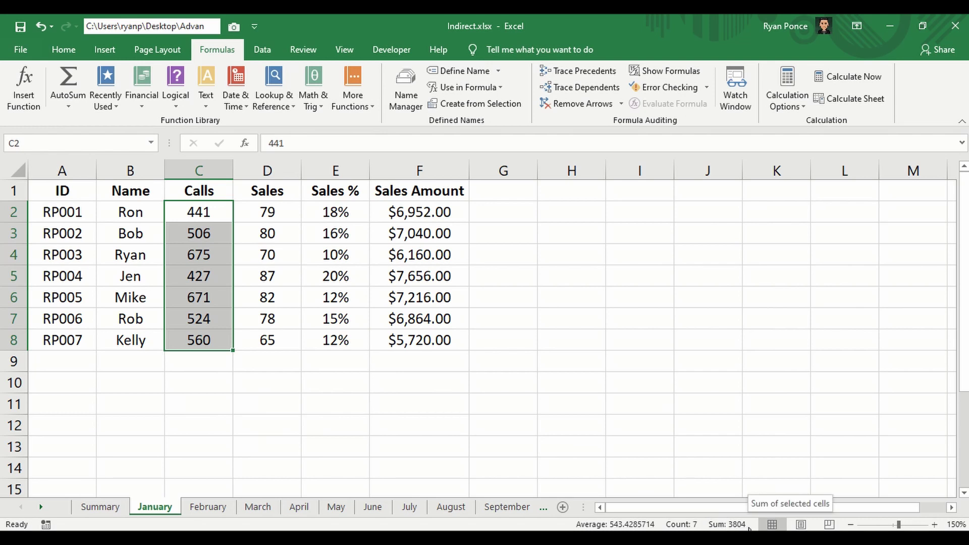
- Enter =SUM(February!$C$2:$C$8) in Summary's C4, giving 3681
left_click(100, 507)
key("Down")
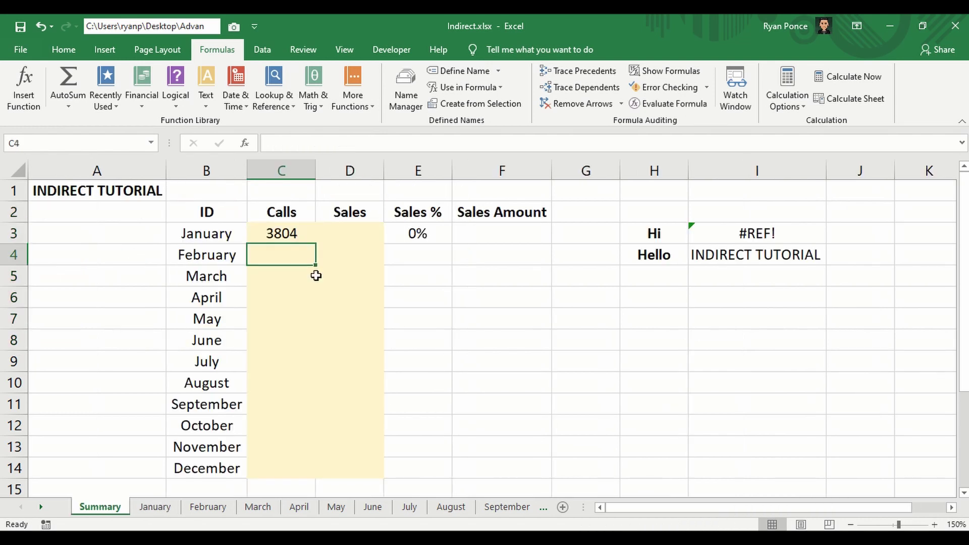
type("=SUM")
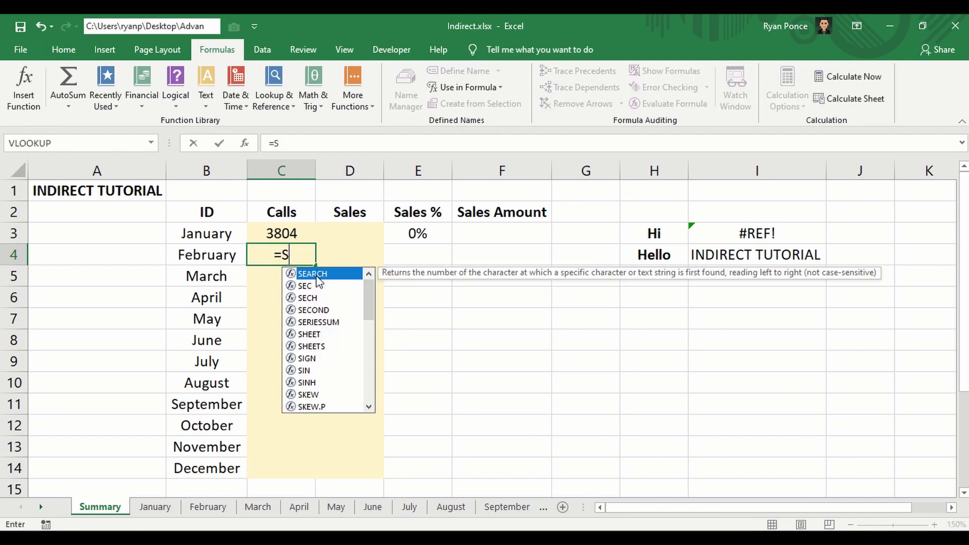
double_click(317, 275)
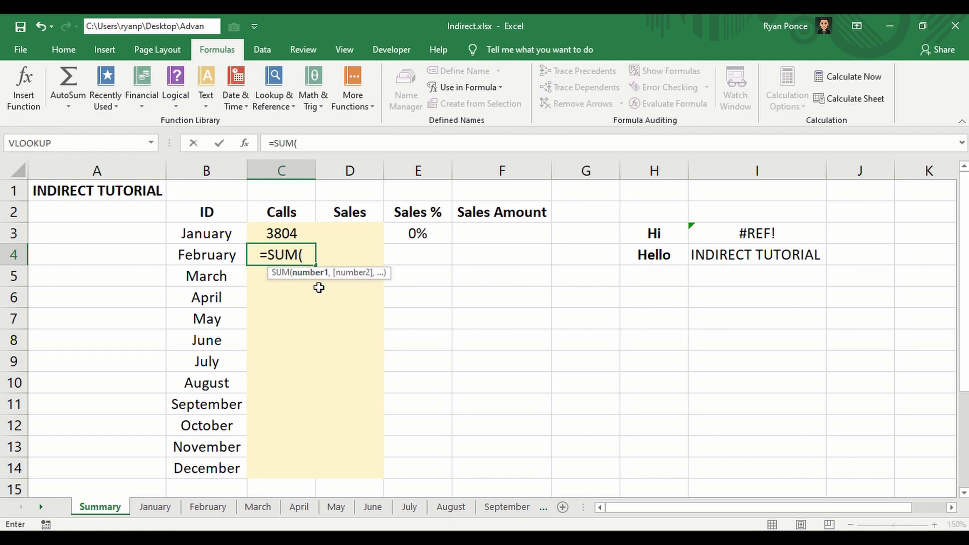
left_click(221, 510)
left_click_drag(208, 213, 208, 343)
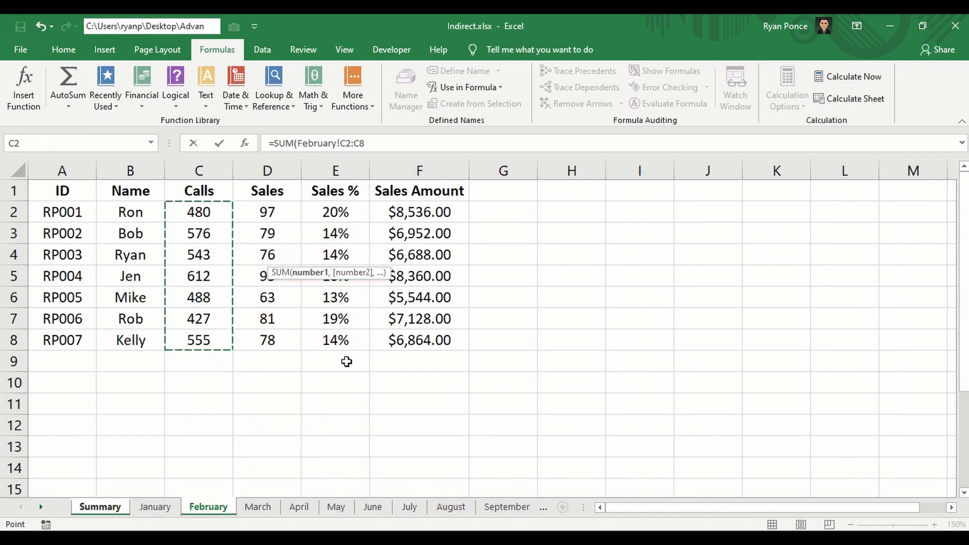
key("F4")
key("Return")
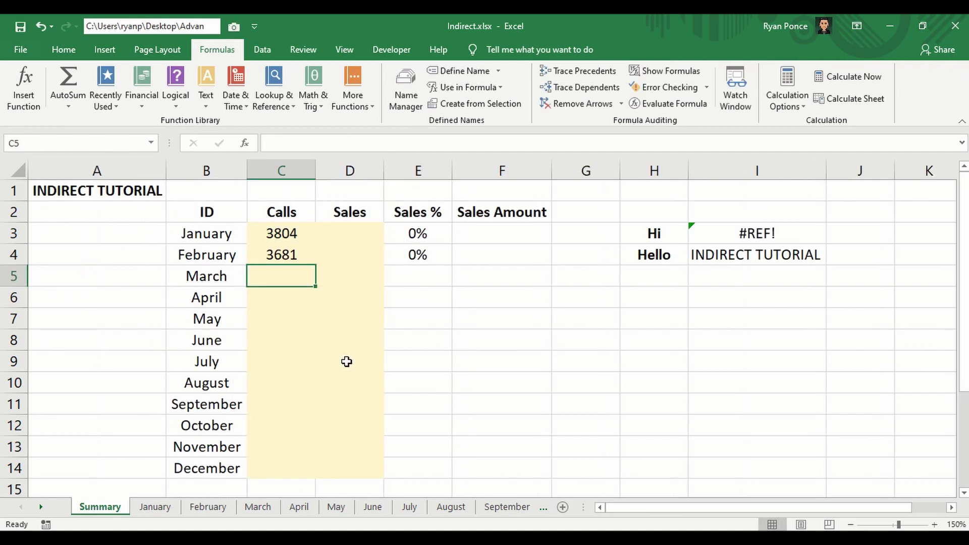
key("Up")
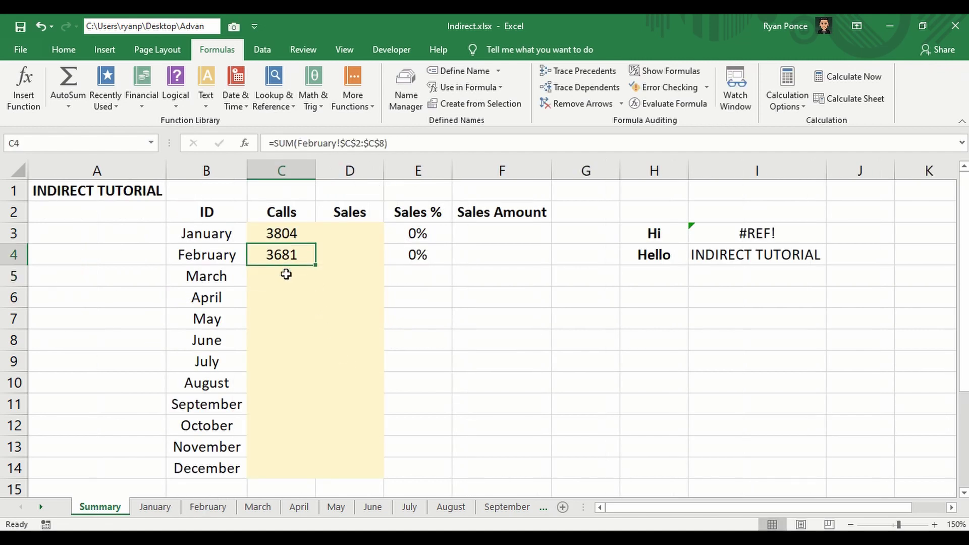
- Check 3681 against February's C2:C8 sum, then select Summary's Calls cells C3:C14
left_click(228, 504)
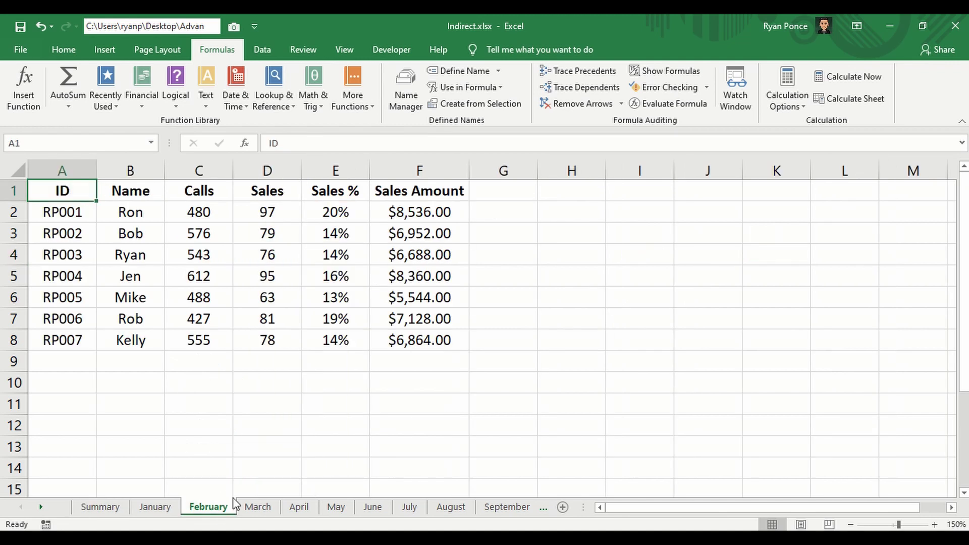
left_click_drag(201, 212, 201, 339)
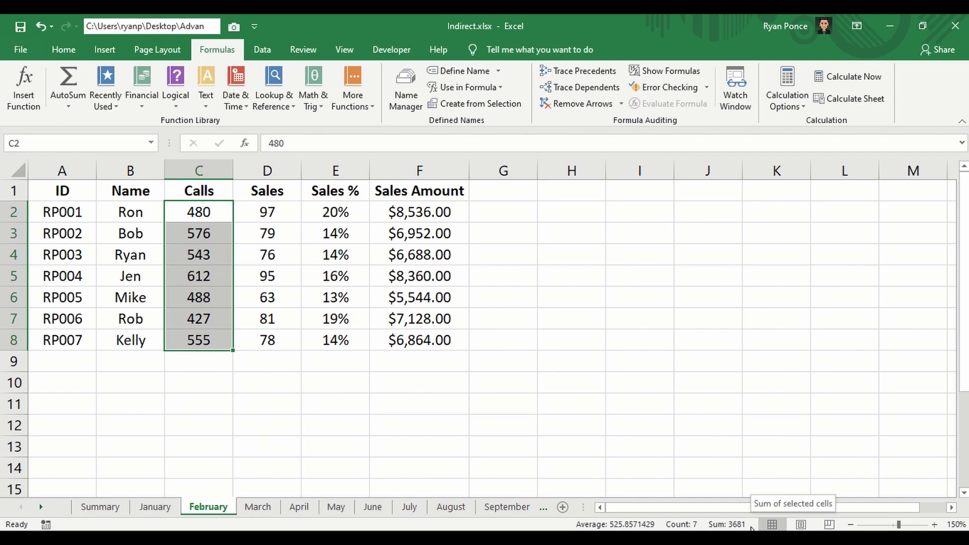
left_click(115, 507)
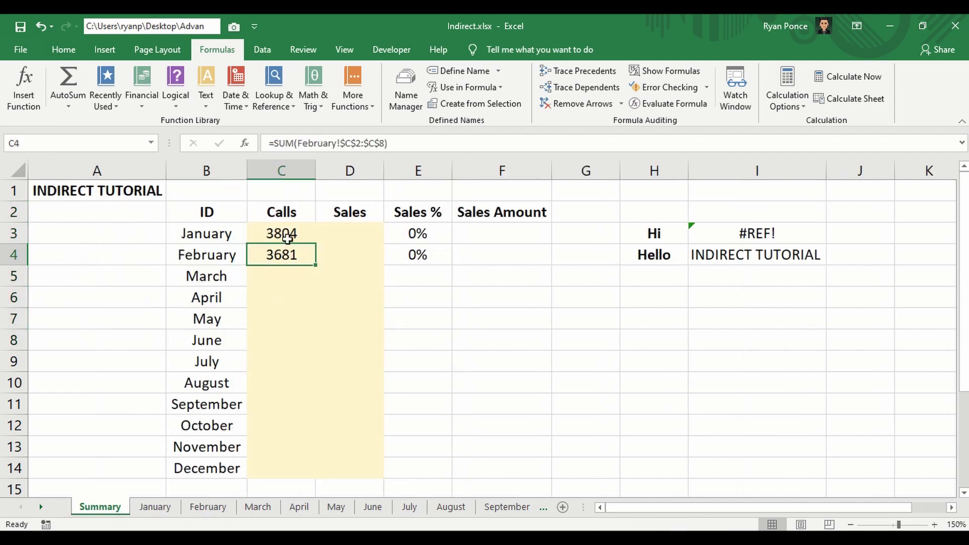
left_click_drag(287, 237, 281, 467)
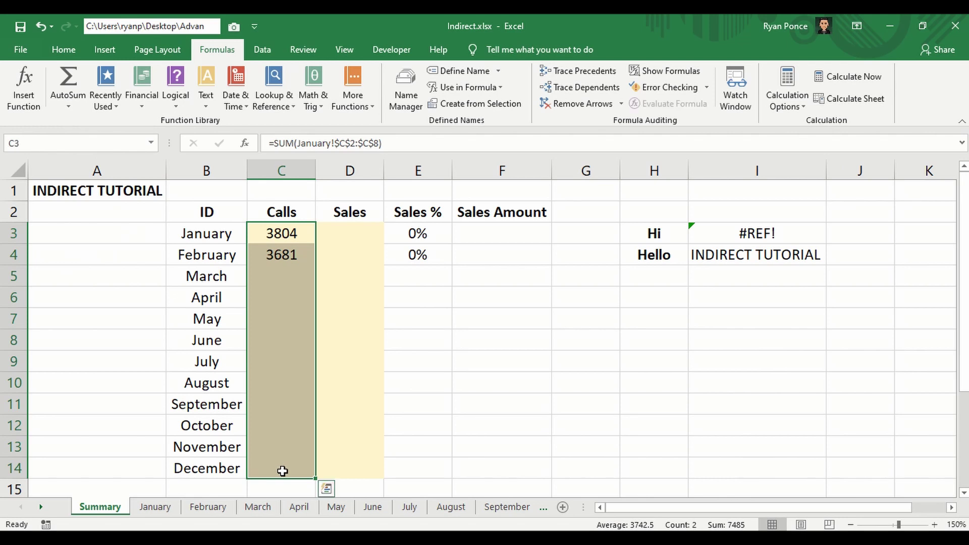
- Review C3's SUM formula, I4's INDIRECT example and the month names in B3:B14
left_click(228, 468)
left_click(273, 468)
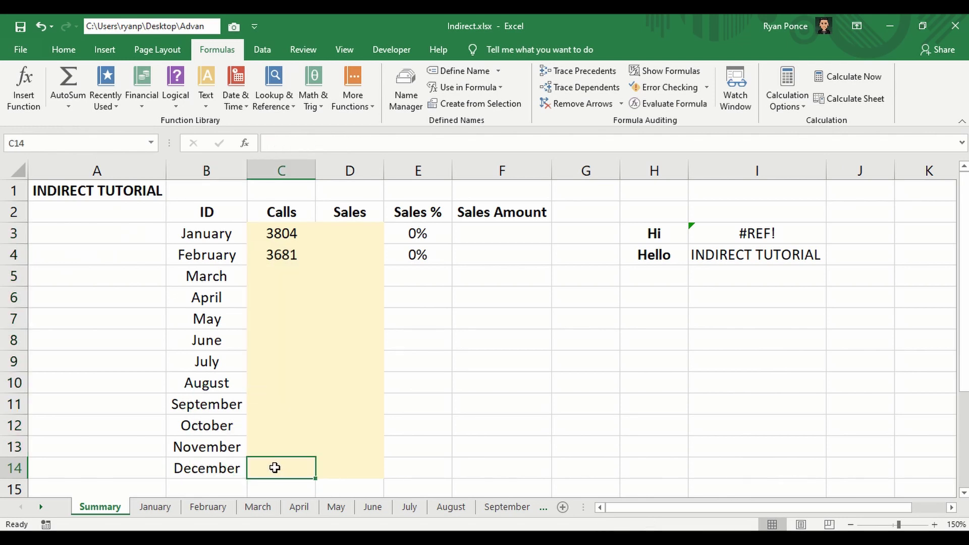
left_click(282, 242)
left_click(717, 251)
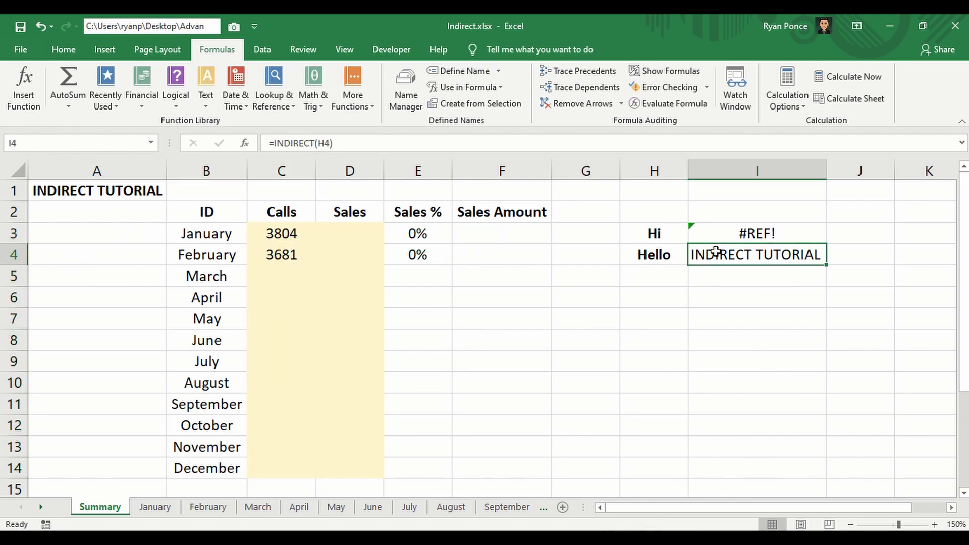
left_click(286, 232)
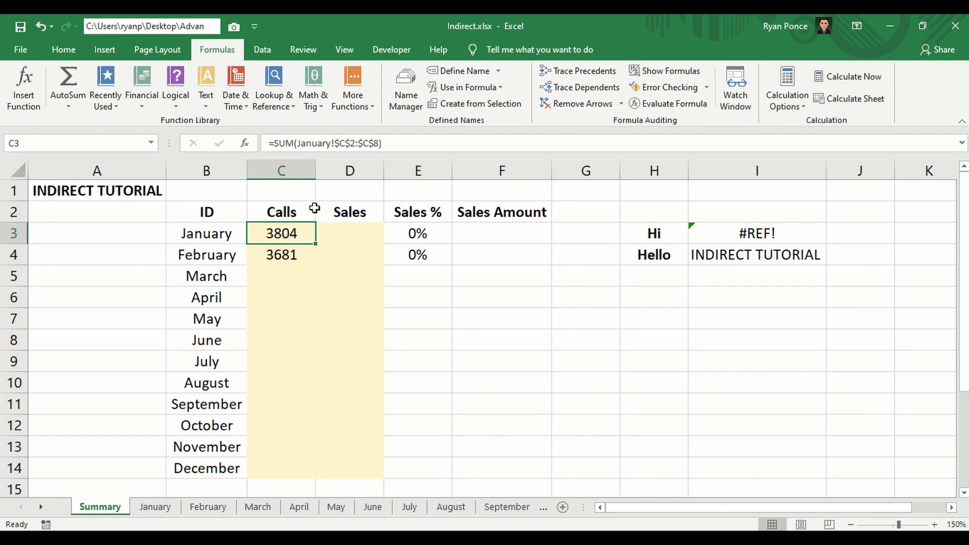
left_click_drag(225, 232, 242, 468)
left_click(259, 471)
left_click_drag(295, 230, 298, 461)
- Compare the C3 and C4 formulas, highlighting C4's sheet-name and range parts
left_click(293, 230)
left_click(293, 256)
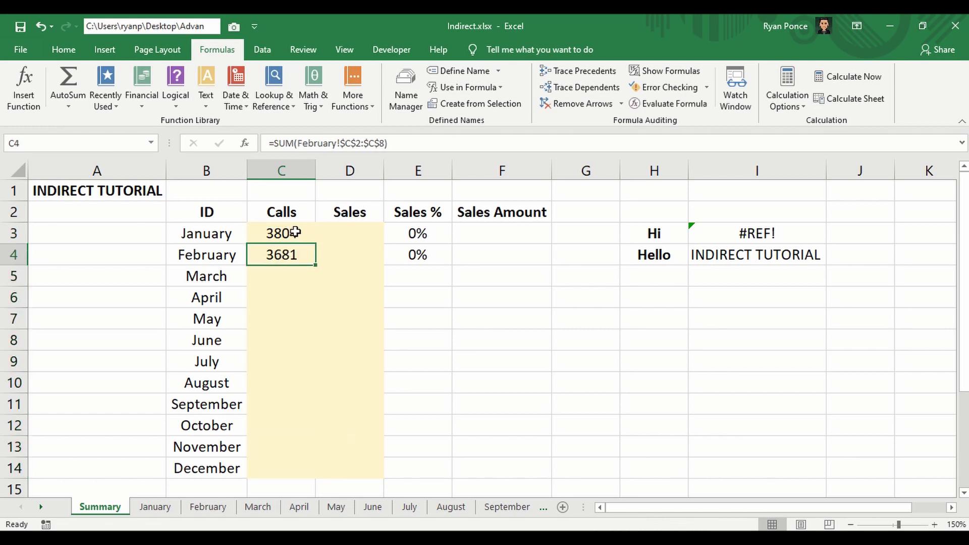
left_click(297, 233)
left_click(295, 255)
left_click(297, 233)
left_click(296, 254)
left_click(296, 233)
left_click(296, 250)
left_click(296, 143)
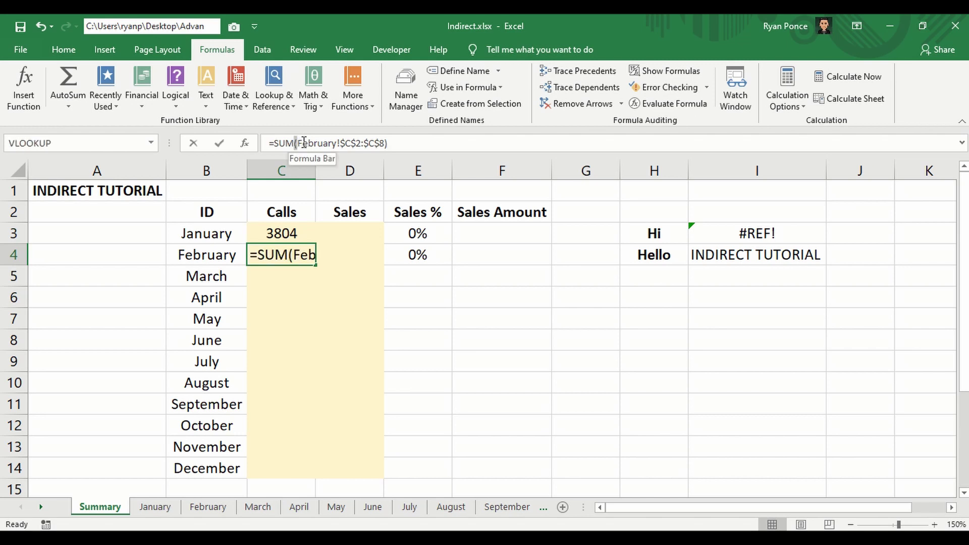
left_click_drag(297, 142, 338, 143)
left_click(314, 142)
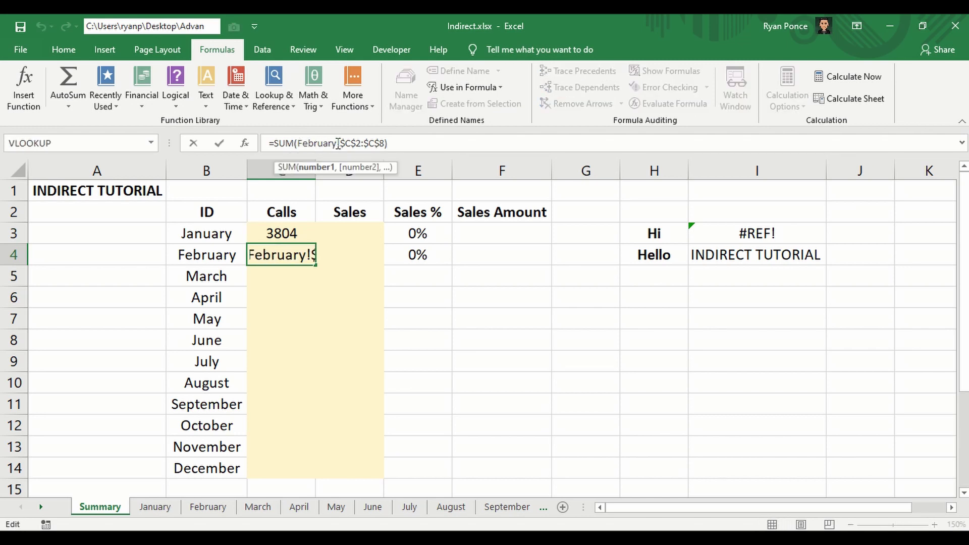
left_click_drag(336, 143, 387, 143)
key("shift+Return")
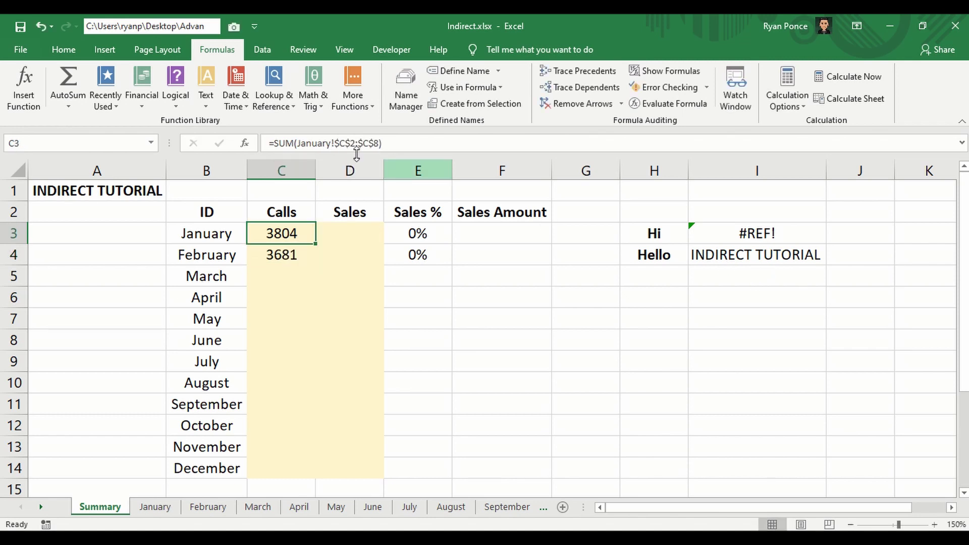
- Wrap C3's range in INDIRECT, replacing the sheet name January with B3
left_click_drag(297, 142, 381, 144)
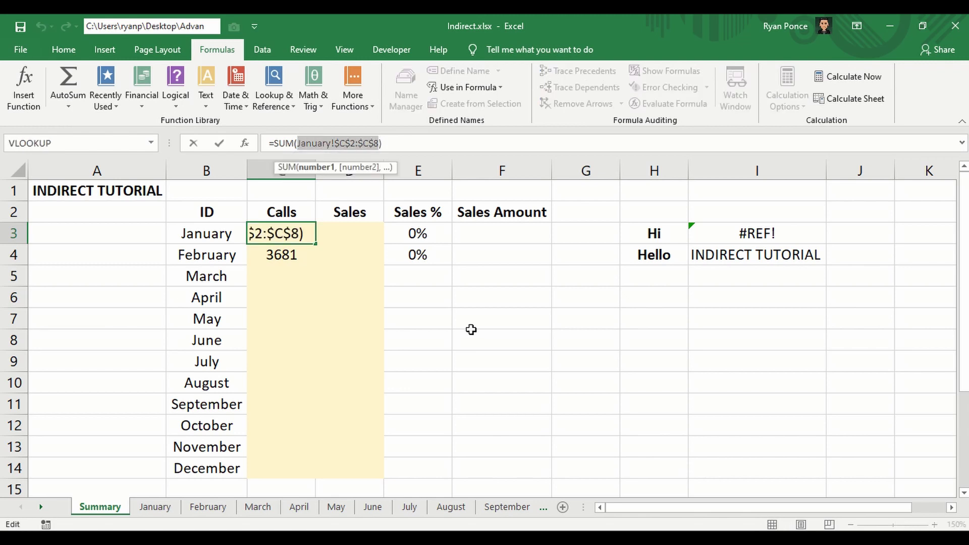
left_click(298, 143)
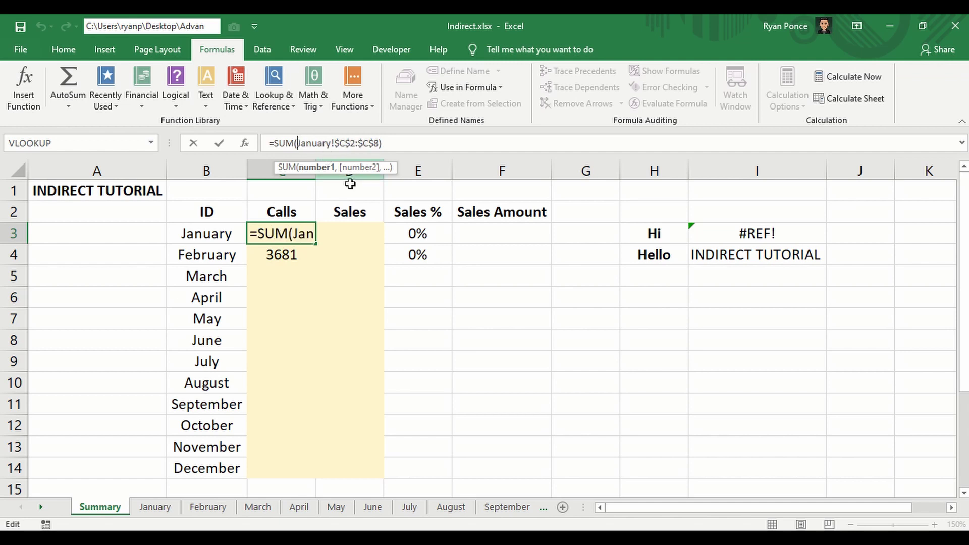
type("I")
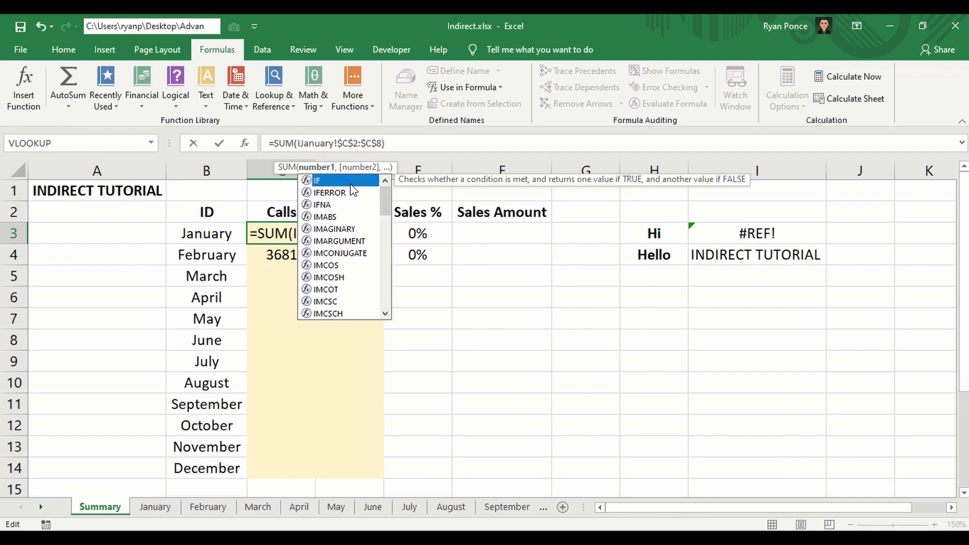
type("ND")
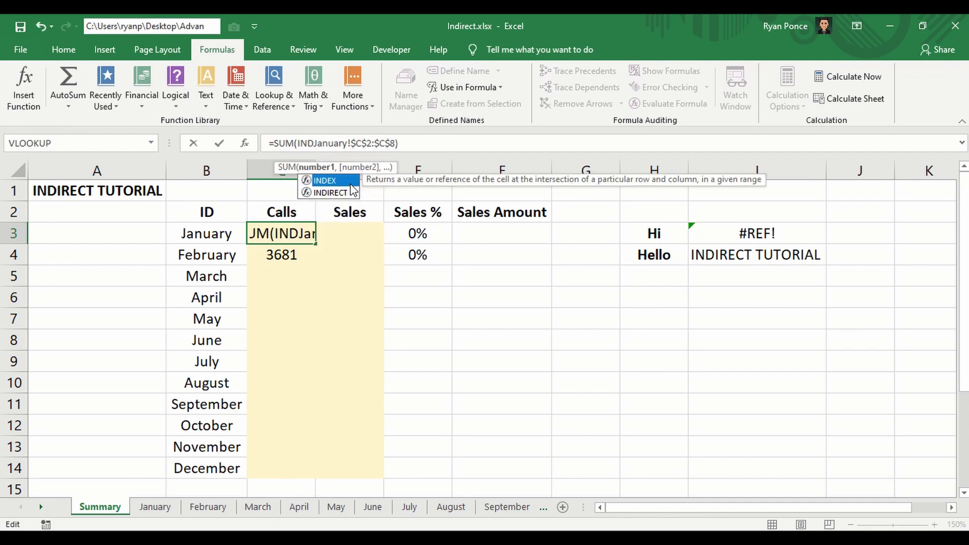
double_click(352, 192)
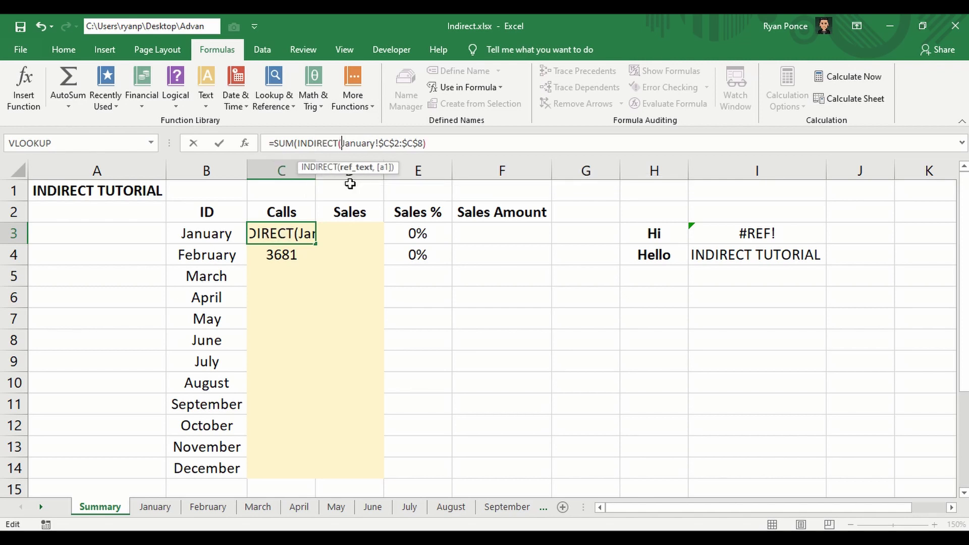
left_click(375, 144, "shift")
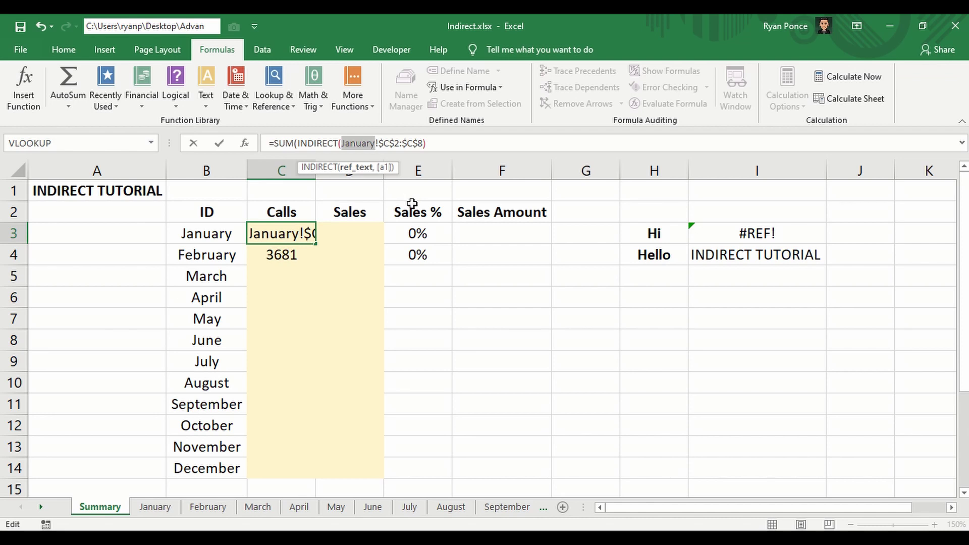
key("BackSpace")
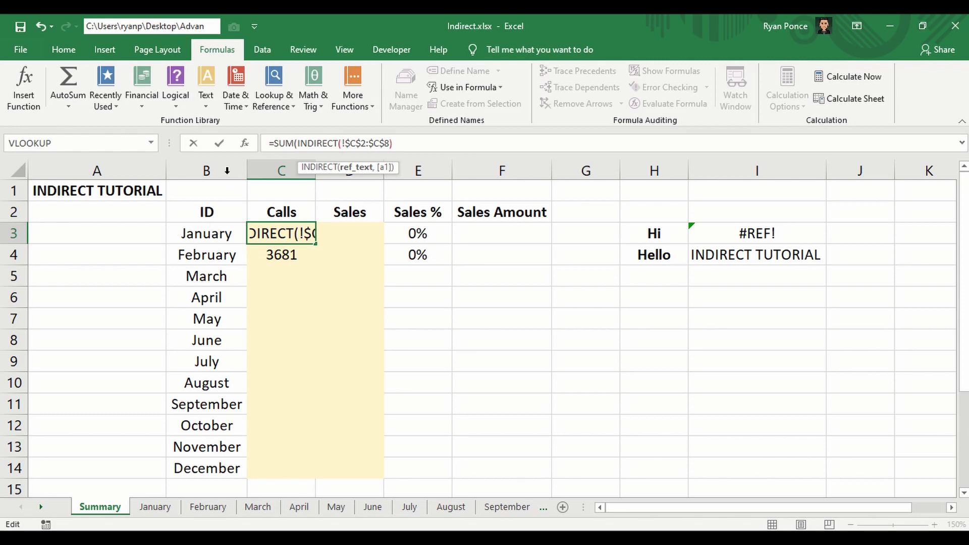
left_click(215, 234)
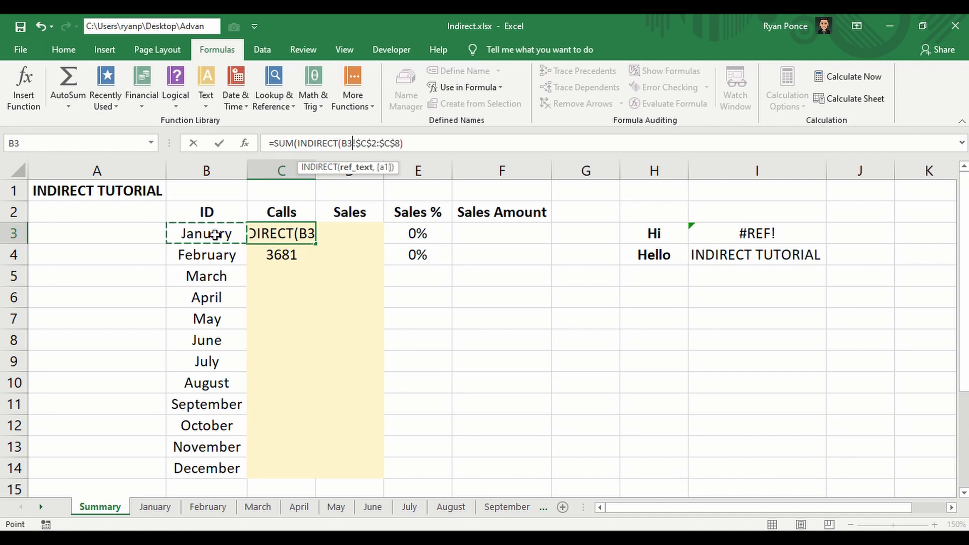
- Join B3 with & to the quoted text "!$C$2:$C$8"
type("&")
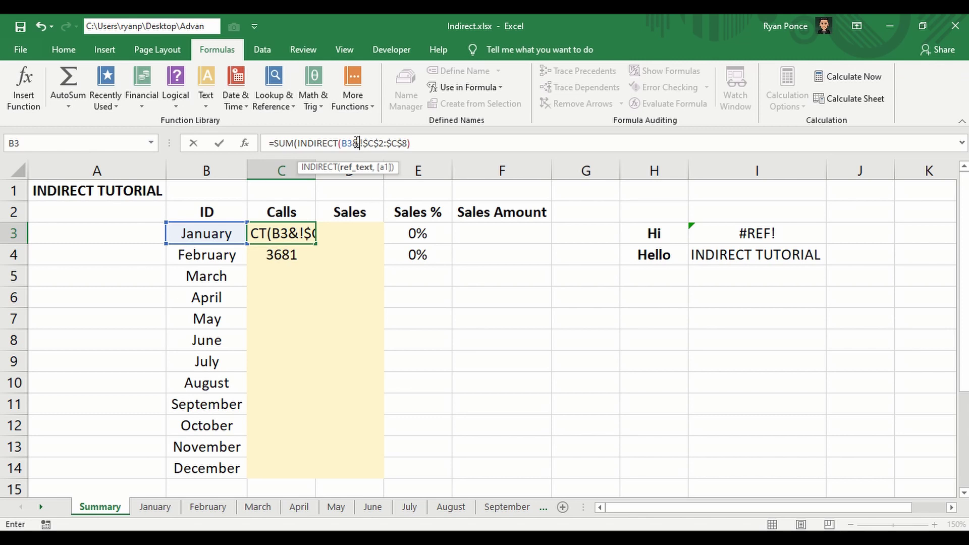
left_click_drag(358, 143, 408, 144)
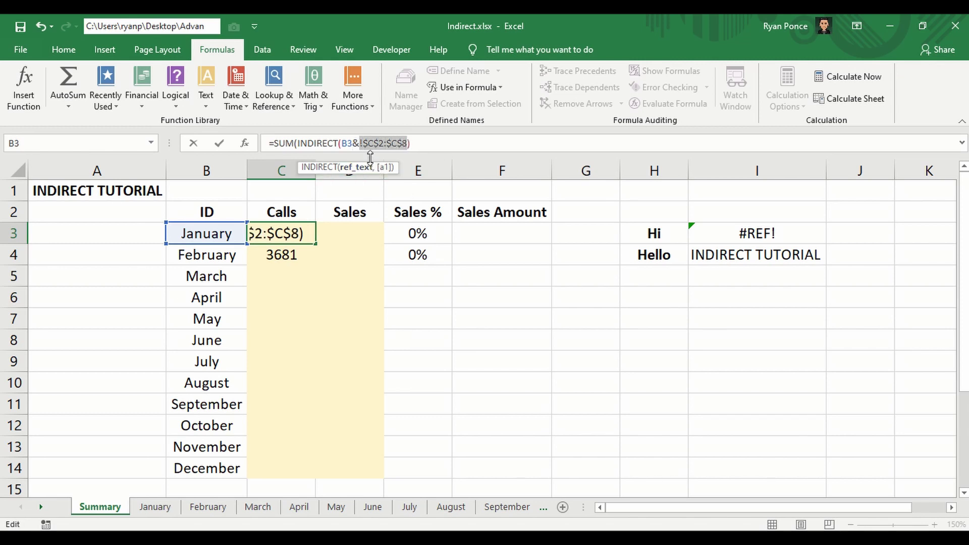
left_click(359, 143)
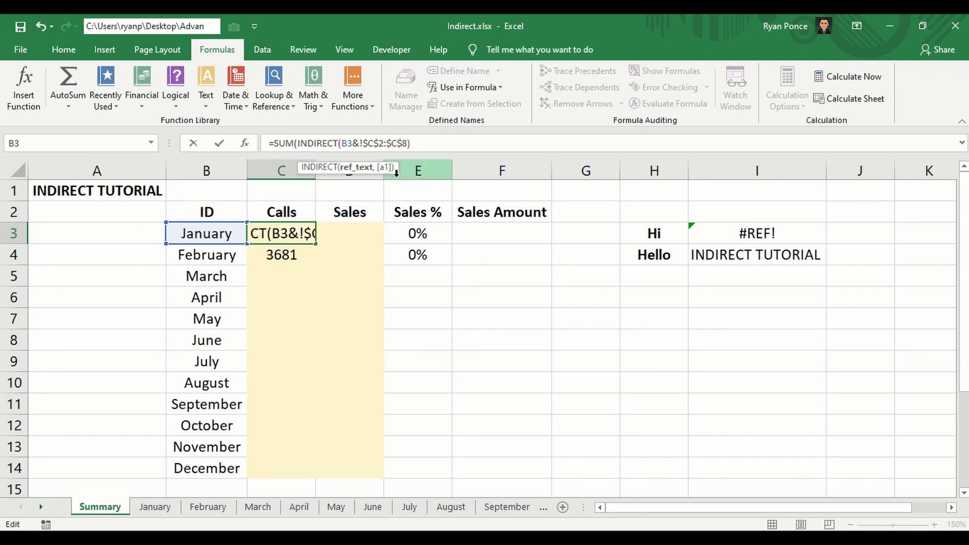
type("\"")
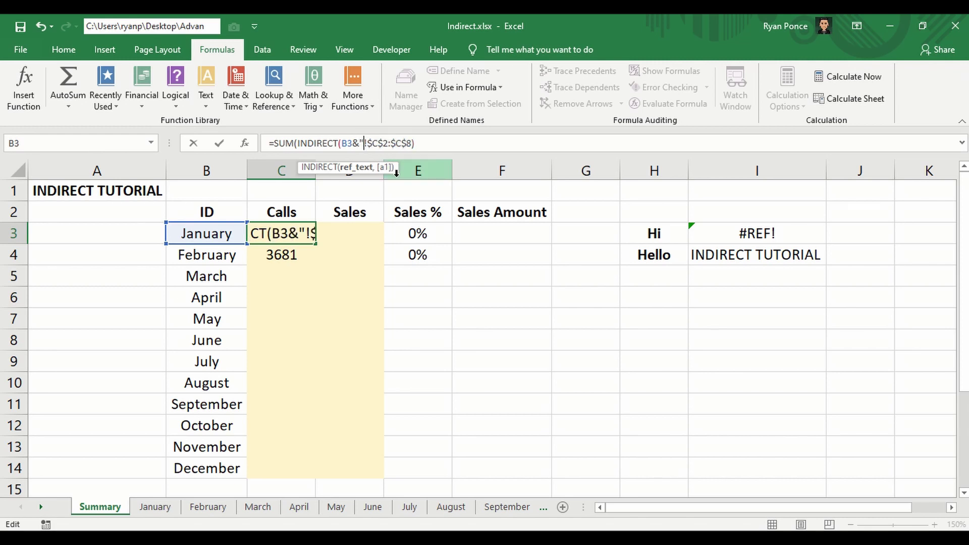
left_click(416, 143)
type("\"")
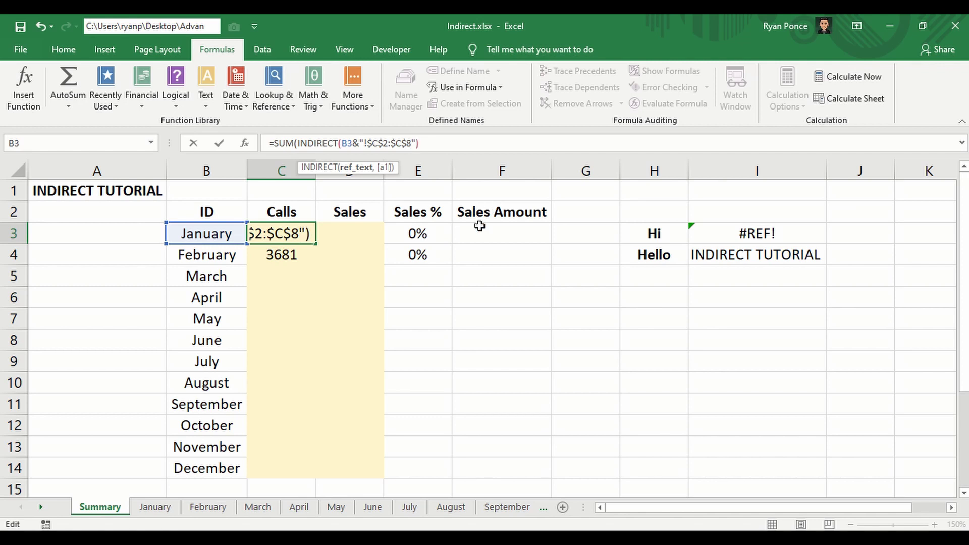
- Accept the corrected Calls formula in C3 and fill it down to C14
key("Return")
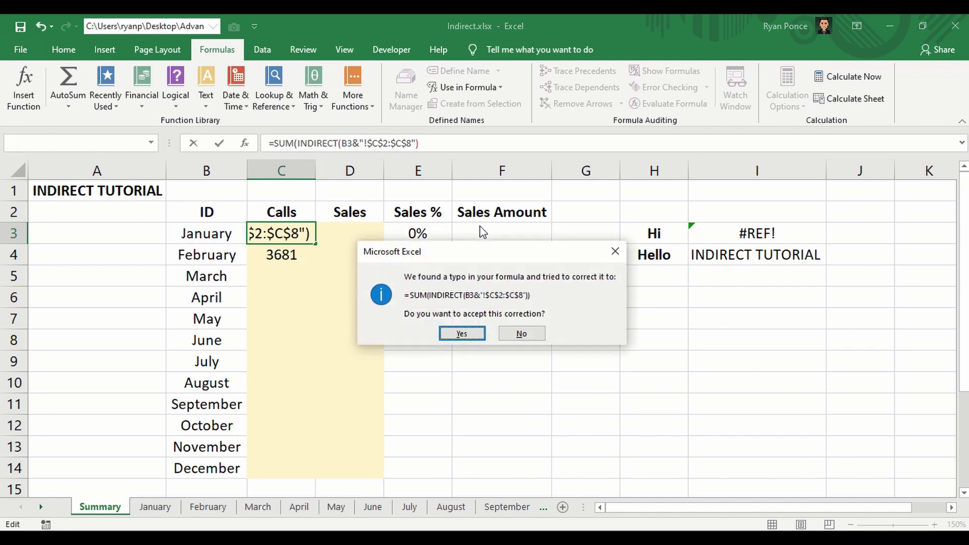
key("Return")
key("Up")
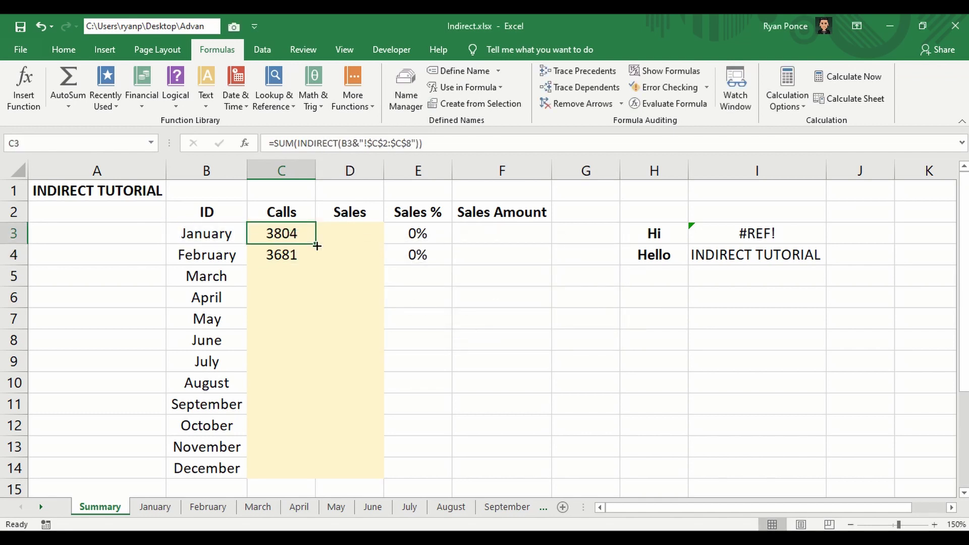
left_click_drag(317, 246, 310, 468)
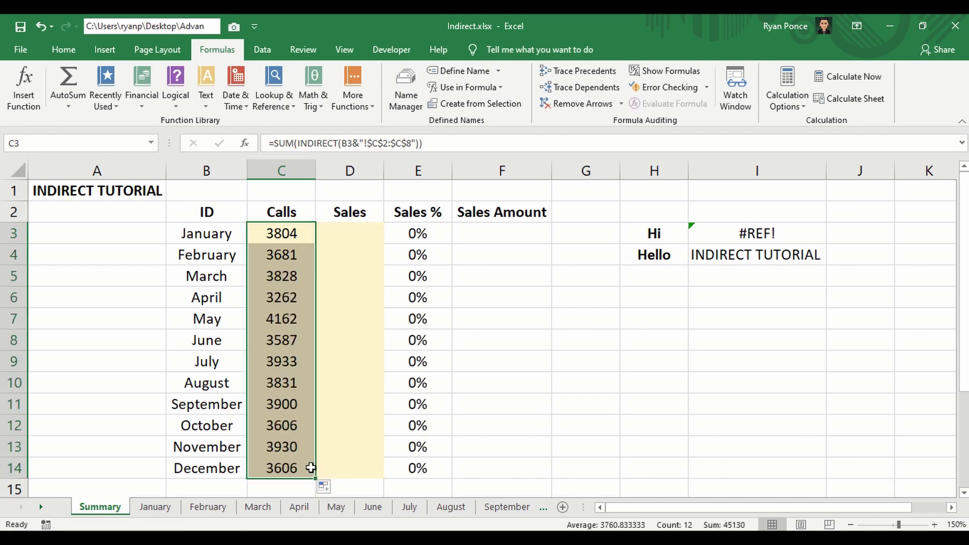
- Verify December's Calls total of 3606 by summing C2:C8 on the December sheet
left_click(296, 469)
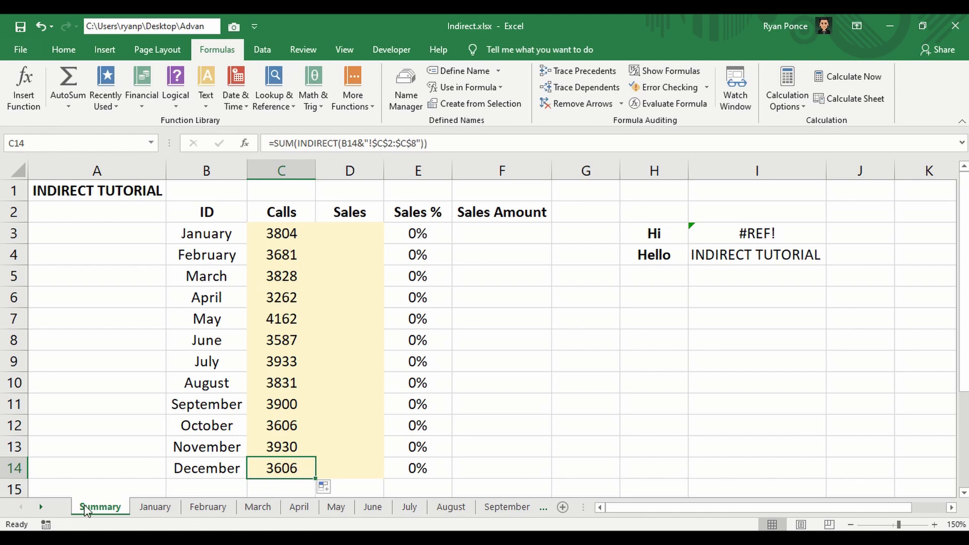
left_click(42, 507)
left_click(43, 508)
left_click(43, 508)
left_click(42, 508)
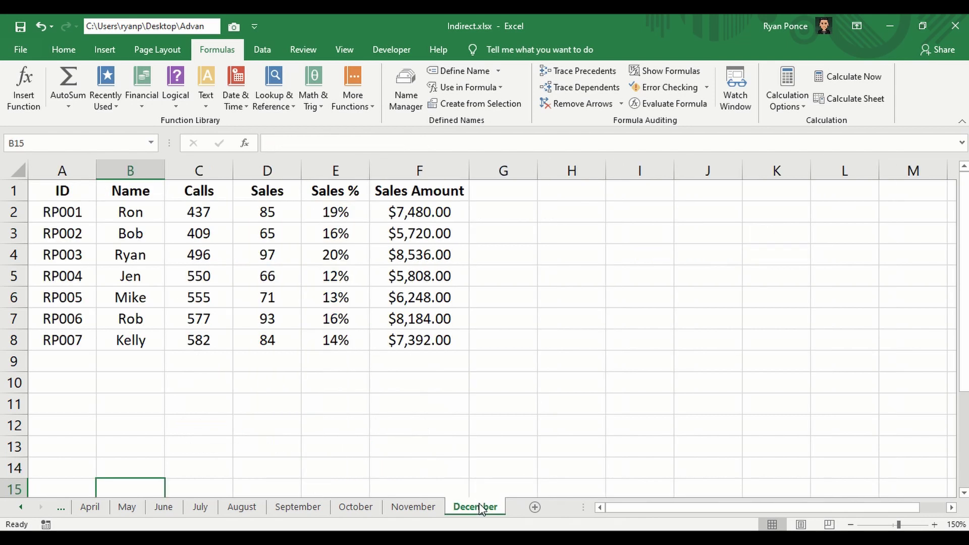
left_click_drag(221, 212, 221, 337)
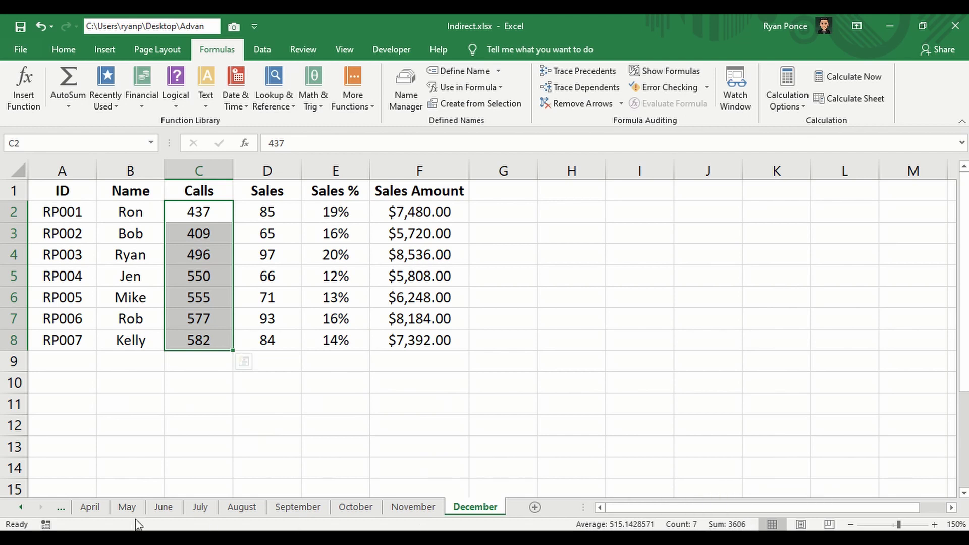
- Return to the Summary sheet and select the empty January Sales cell D3
left_click(22, 507)
left_click(23, 507)
left_click(23, 506)
left_click(24, 506)
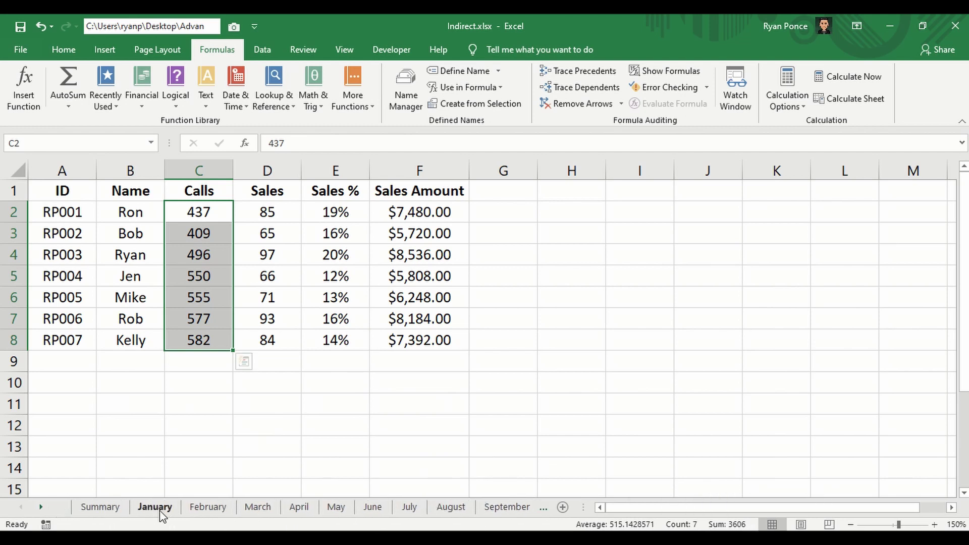
left_click(111, 507)
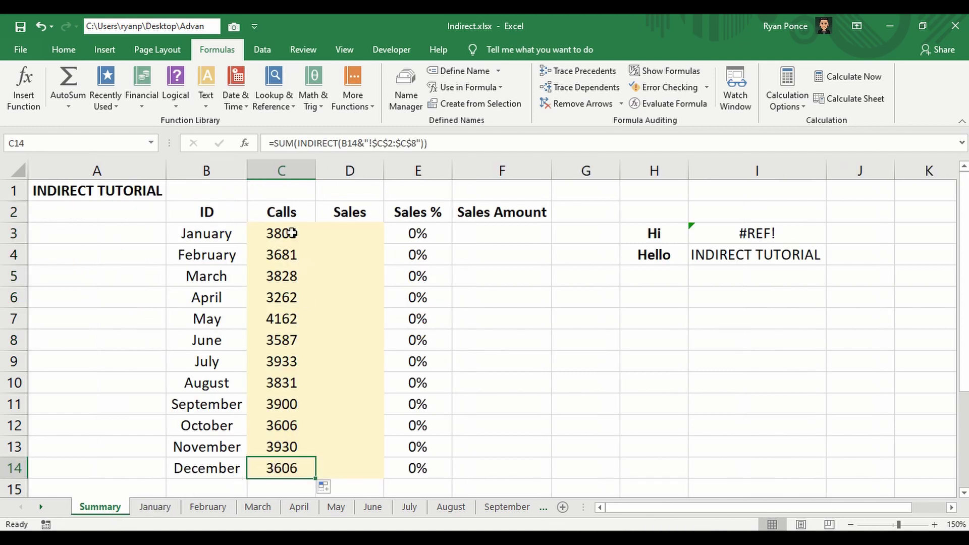
left_click(305, 251)
left_click(292, 233)
left_click(349, 234)
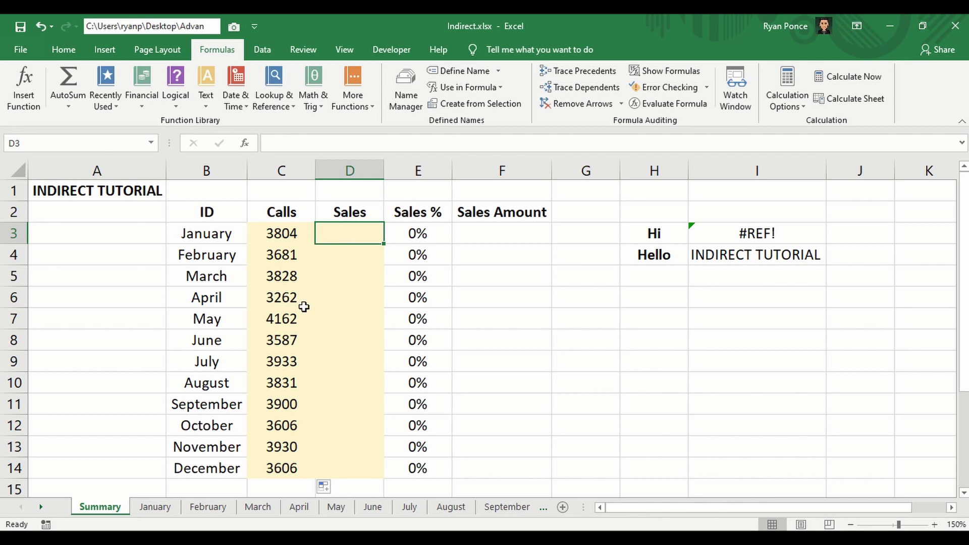
- Check January's Sales column total, then copy the Calls formula from C3
left_click(155, 507)
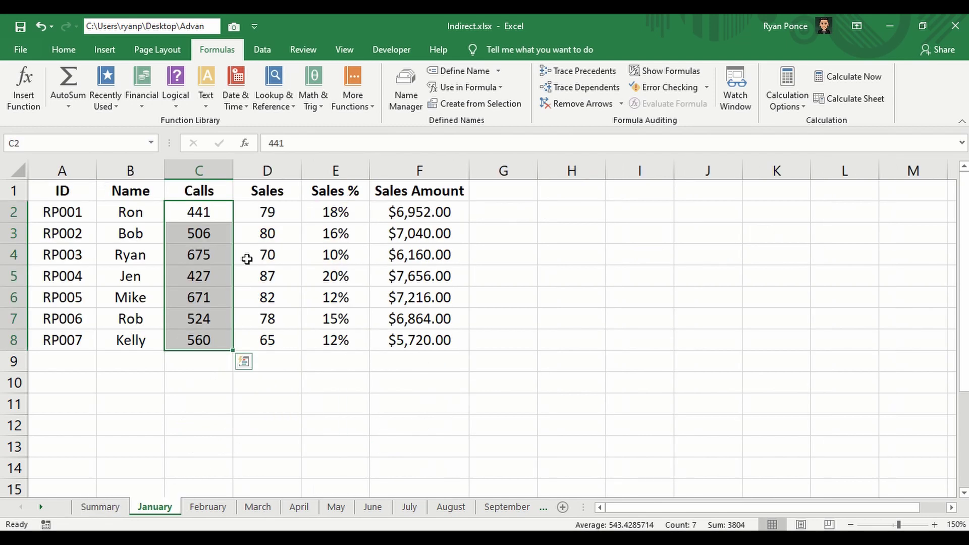
left_click(269, 164)
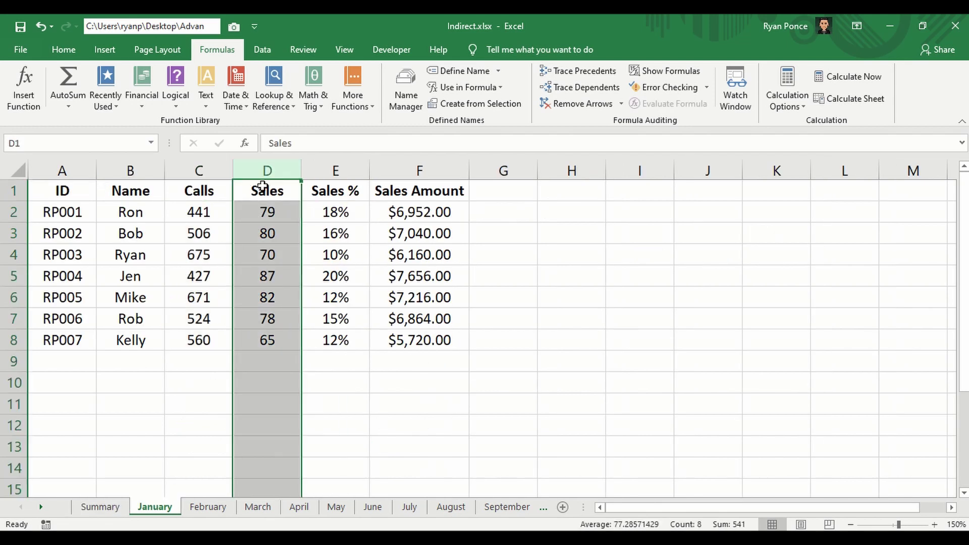
left_click(100, 507)
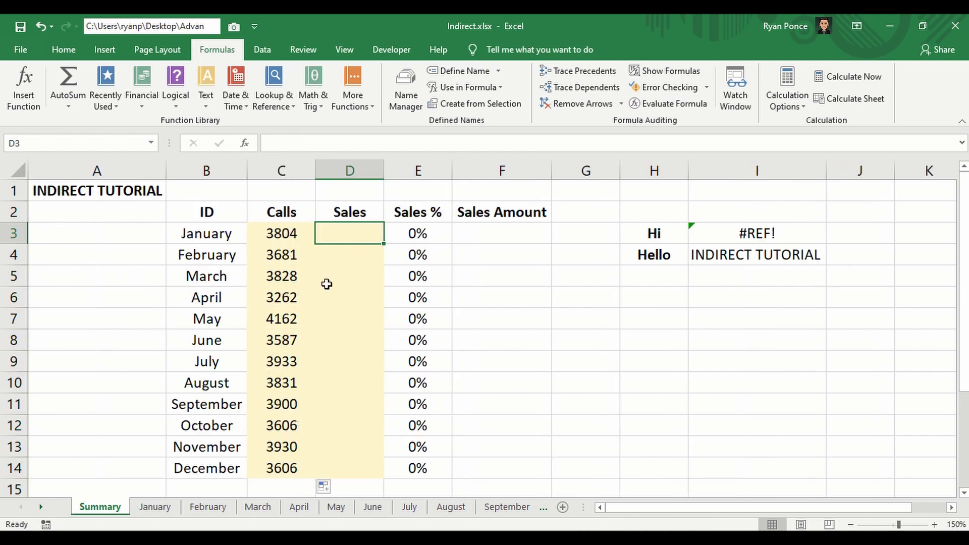
left_click(298, 241)
left_click(257, 143)
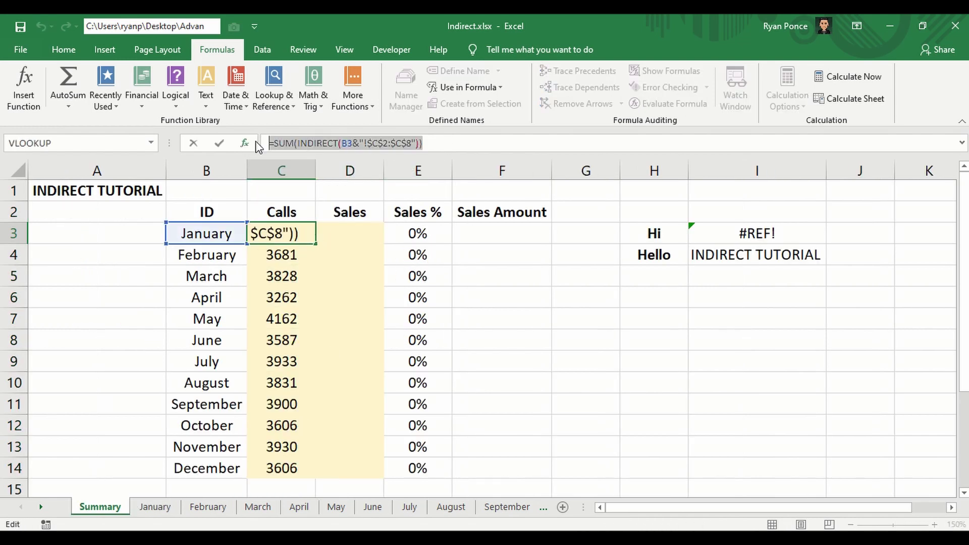
key("Escape")
- Enter =SUM(INDIRECT(B3&"!$D$2:$D$8")) in D3 by adapting the pasted Calls formula
left_click(335, 236)
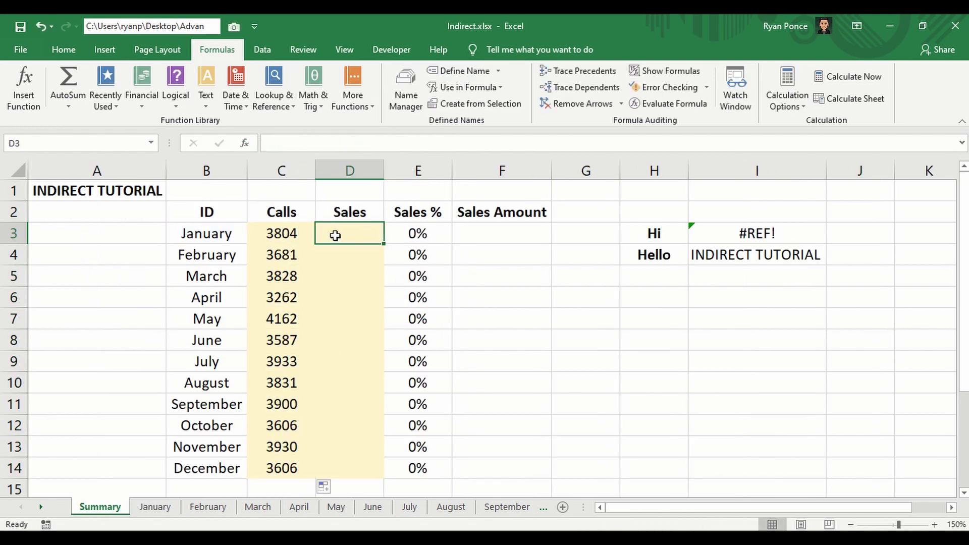
left_click(325, 143)
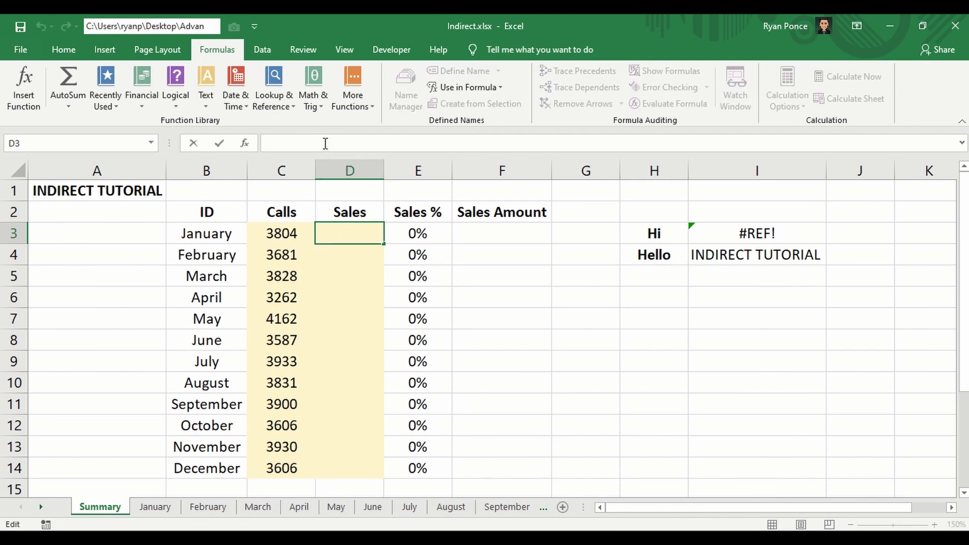
type("=SUM(INDIRECT(B3&\"!$C$2:$C$8\"))")
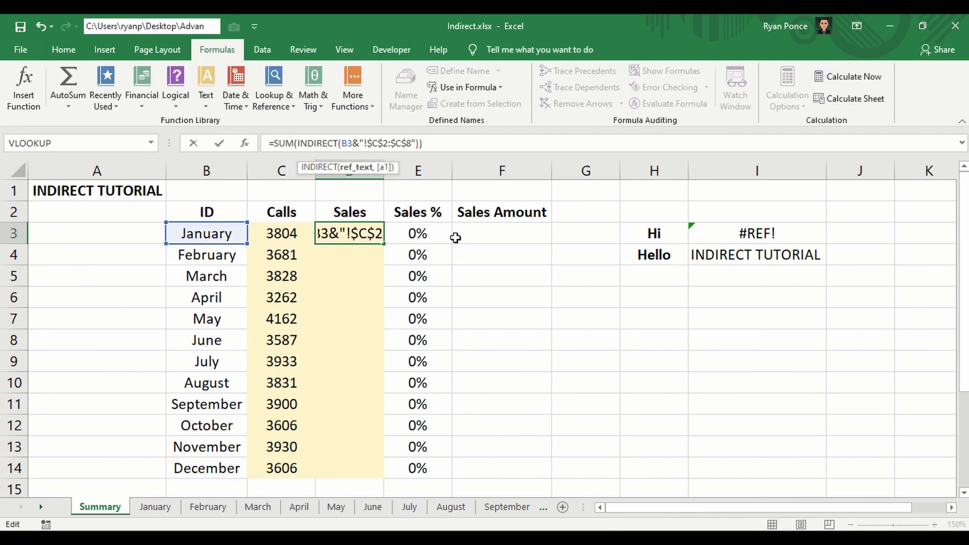
key("BackSpace")
type("D")
key("Right")
key("Right")
key("Right")
key("Right")
key("Right")
key("BackSpace")
type("D")
key("Return")
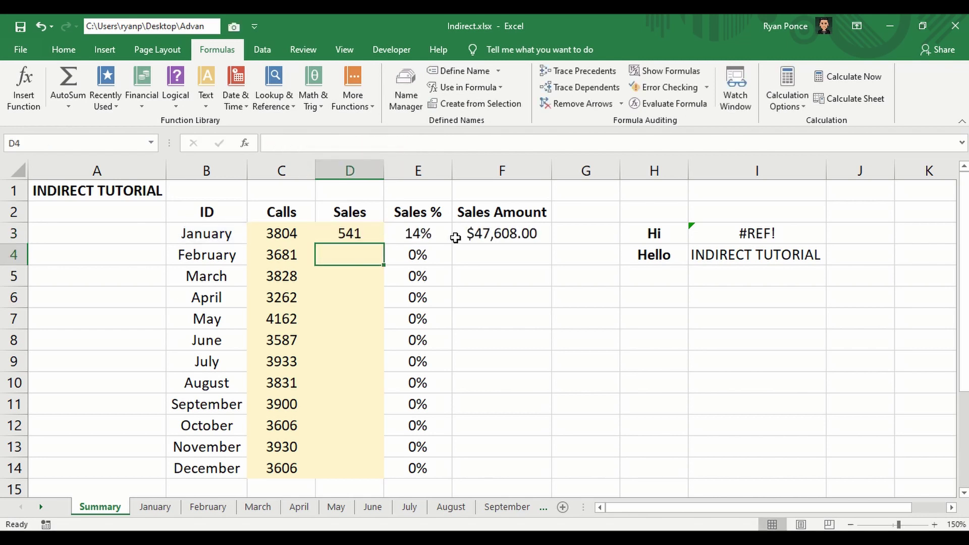
key("Up")
- Fill the Sales formula down to D14 and review the resulting Sales % and Sales Amount values
scroll(462, 279, "down", 1)
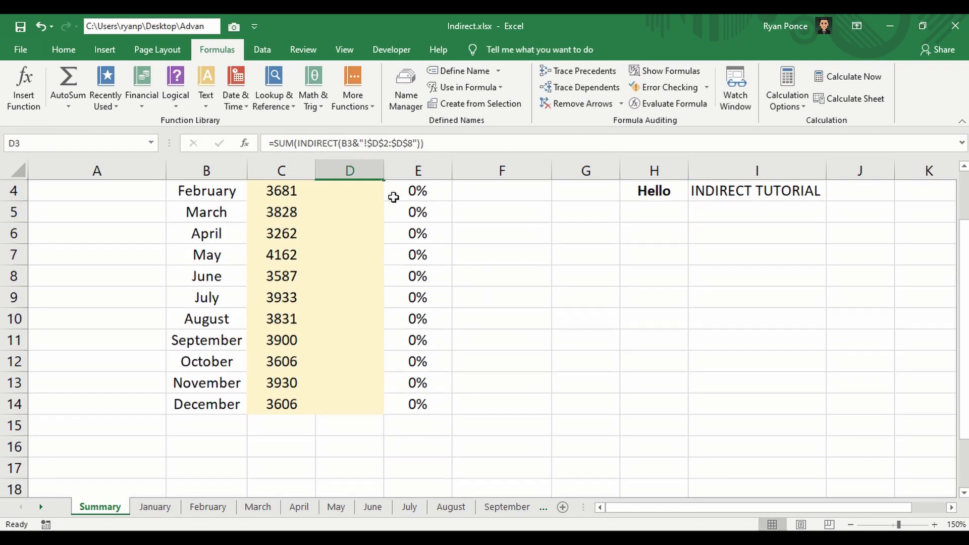
scroll(389, 190, "up", 1)
double_click(384, 243)
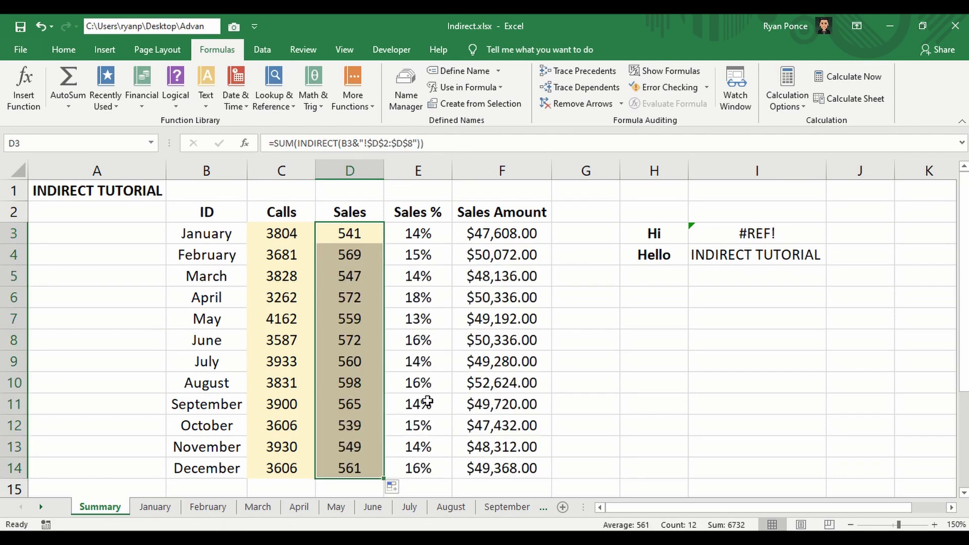
left_click(431, 233)
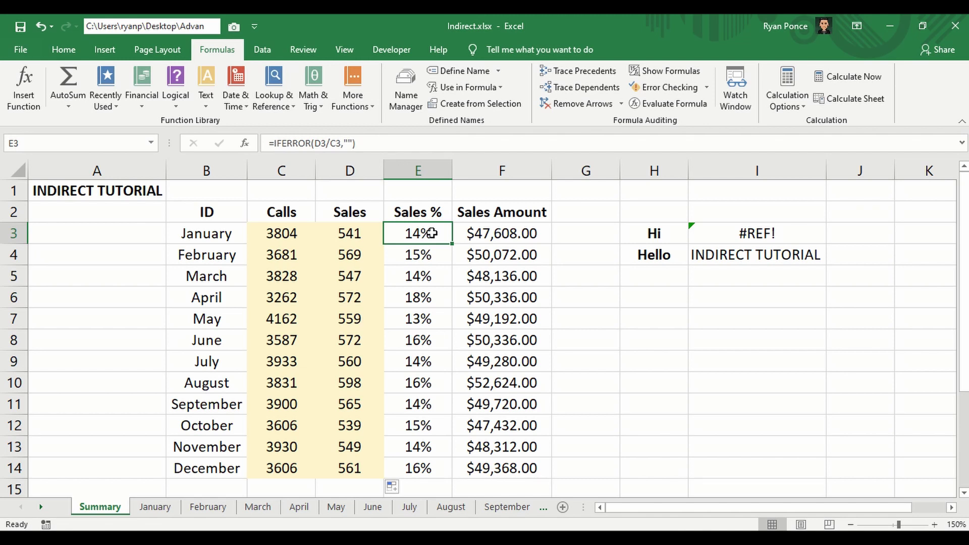
key("Down")
key("Down")
key("Down")
key("Right")
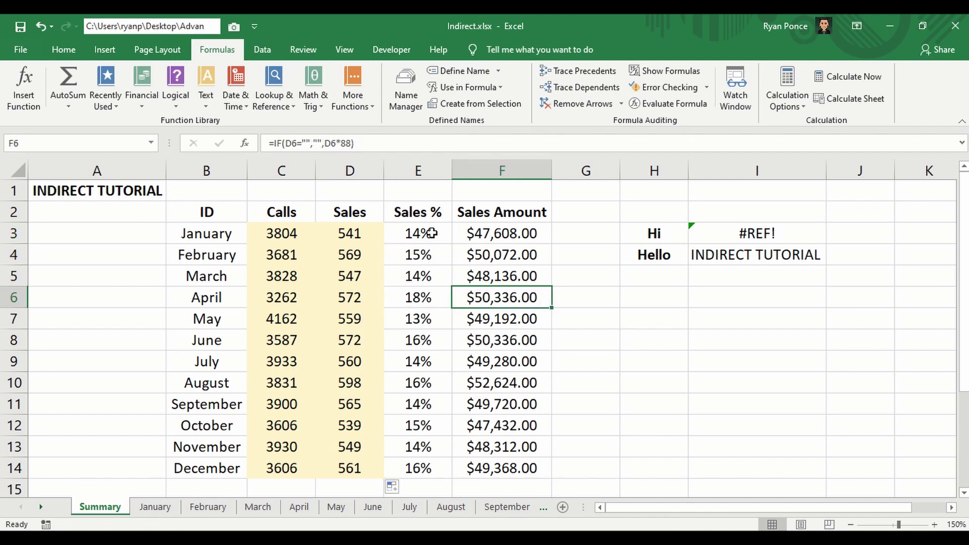
key("ctrl+Up")
key("Down")
key("Down")
key("Down")
key("ctrl+Down")
key("ctrl+Up")
key("ctrl+Left")
key("Down")
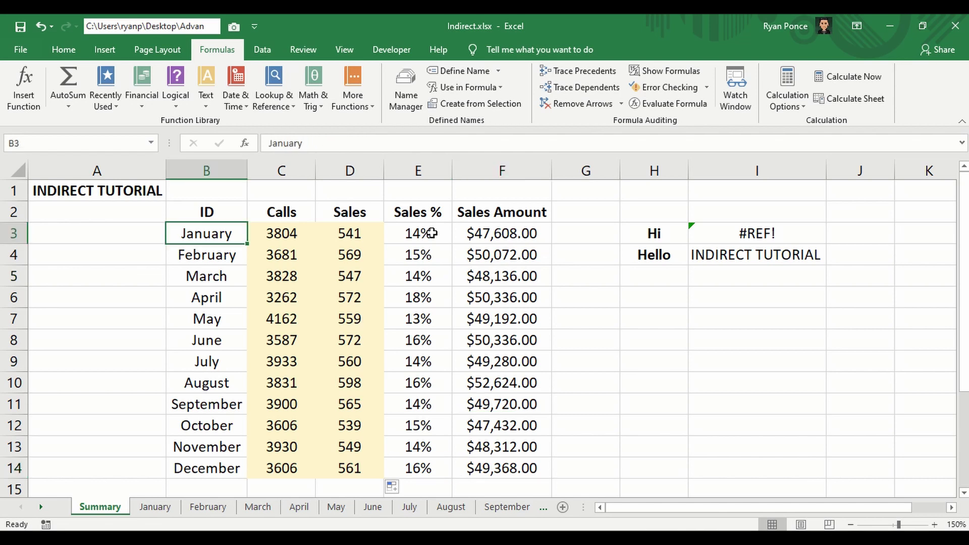
left_click(41, 507)
left_click(41, 507)
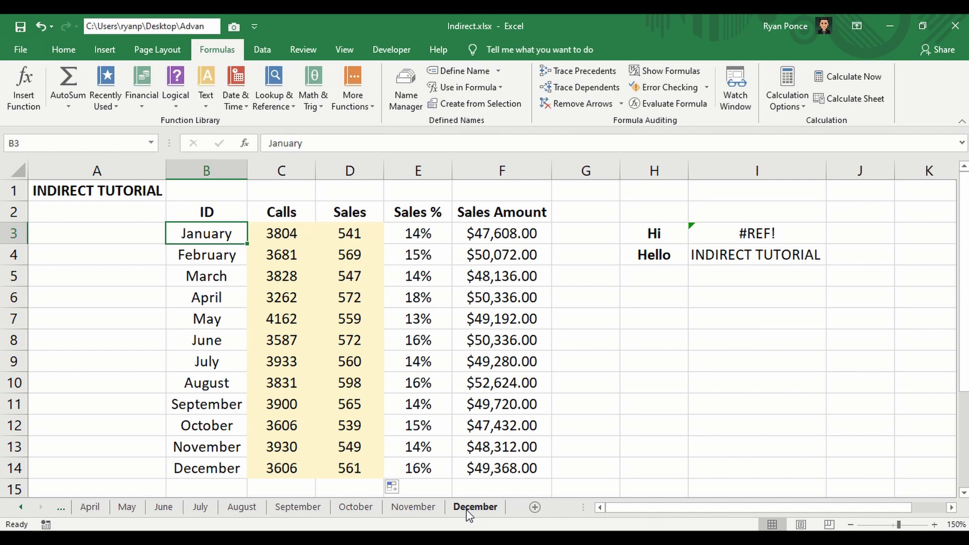
left_click(281, 235)
left_click(20, 506)
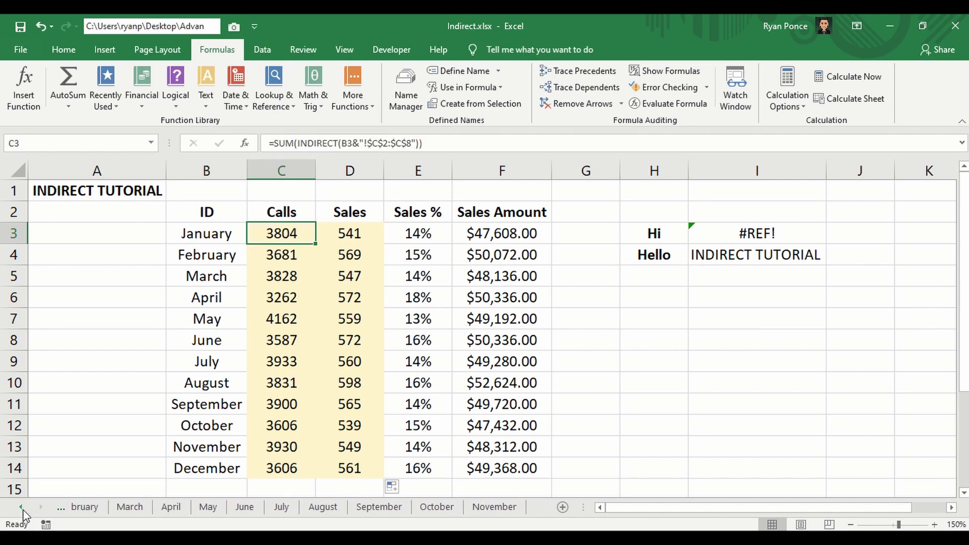
left_click(21, 507)
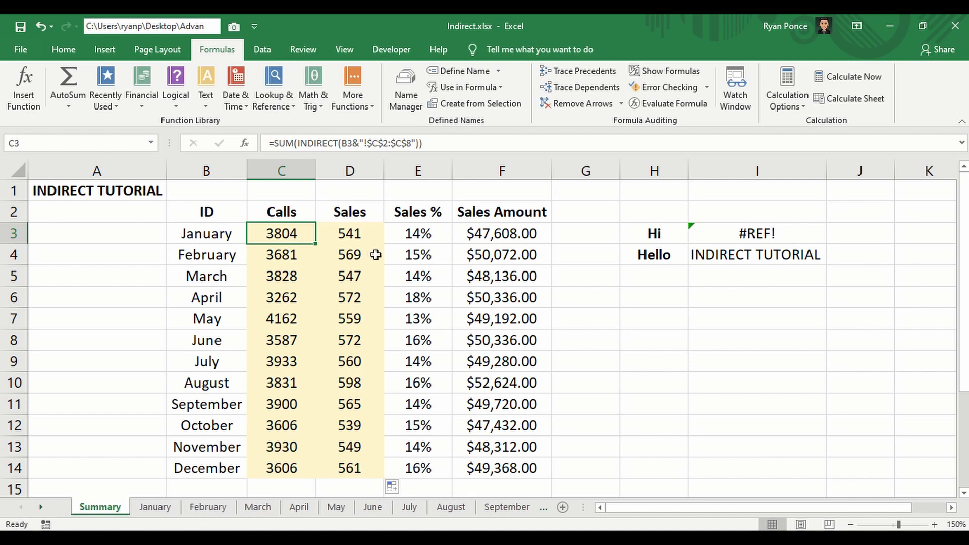